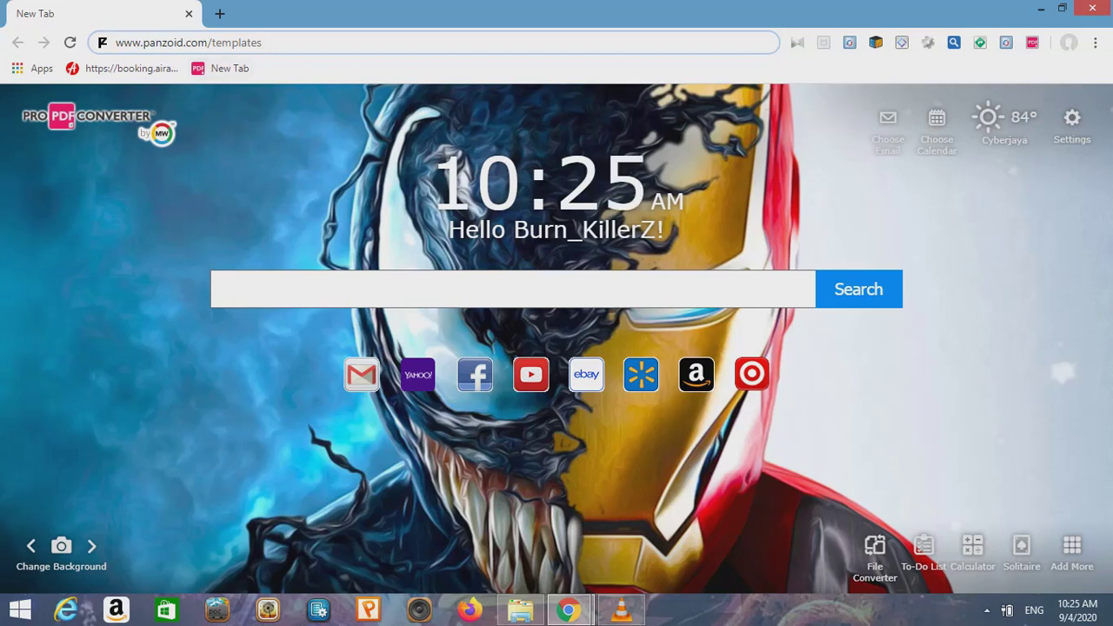
{"action": "key", "text": "Return"}
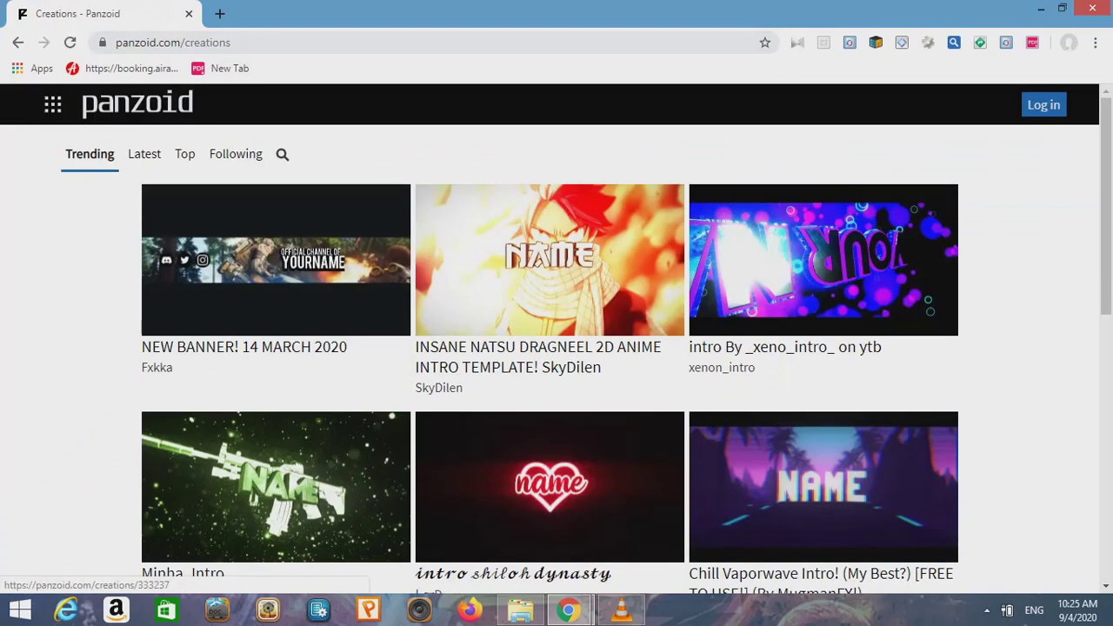
{"action": "scroll", "coordinate": [556, 348], "scroll_direction": "down", "scroll_amount": 3}
{"action": "scroll", "coordinate": [556, 347], "scroll_direction": "down", "scroll_amount": 3}
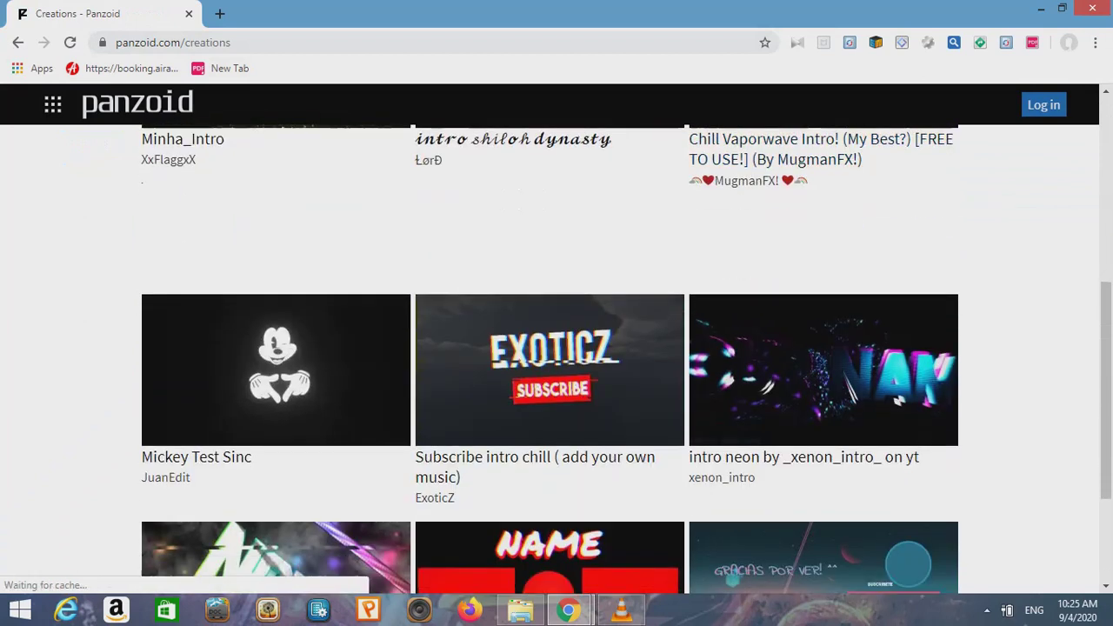
{"action": "scroll", "coordinate": [556, 348], "scroll_direction": "down", "scroll_amount": 1}
{"action": "scroll", "coordinate": [276, 404], "scroll_direction": "down", "scroll_amount": 2}
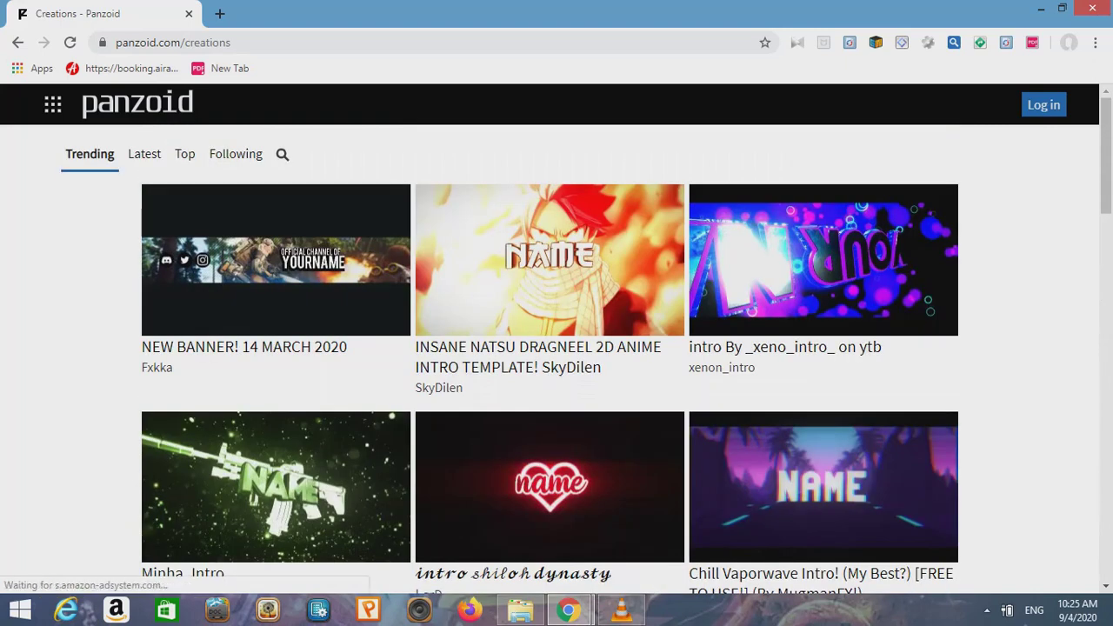
{"action": "scroll", "coordinate": [557, 347], "scroll_direction": "down", "scroll_amount": 12}
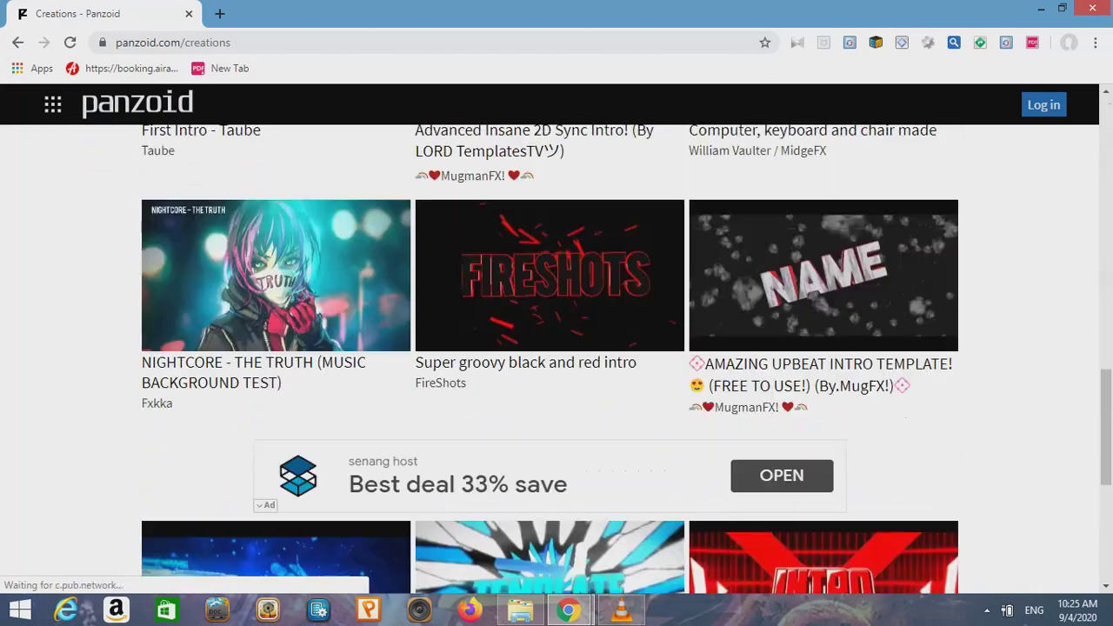
{"action": "scroll", "coordinate": [556, 360], "scroll_direction": "down", "scroll_amount": 5}
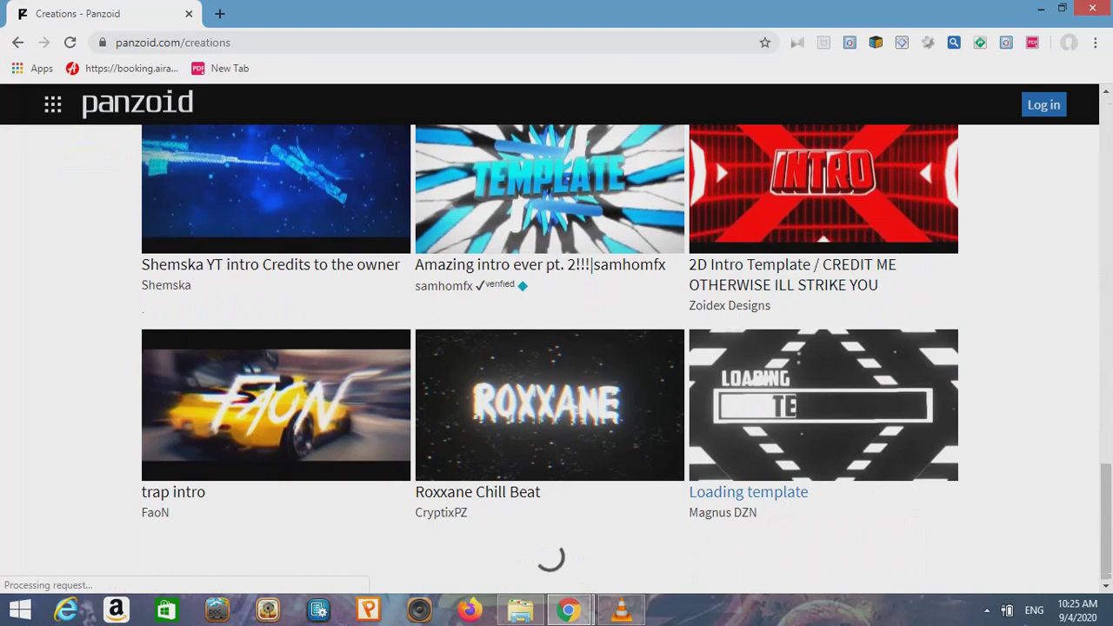
{"action": "scroll", "coordinate": [592, 265], "scroll_direction": "down", "scroll_amount": 5}
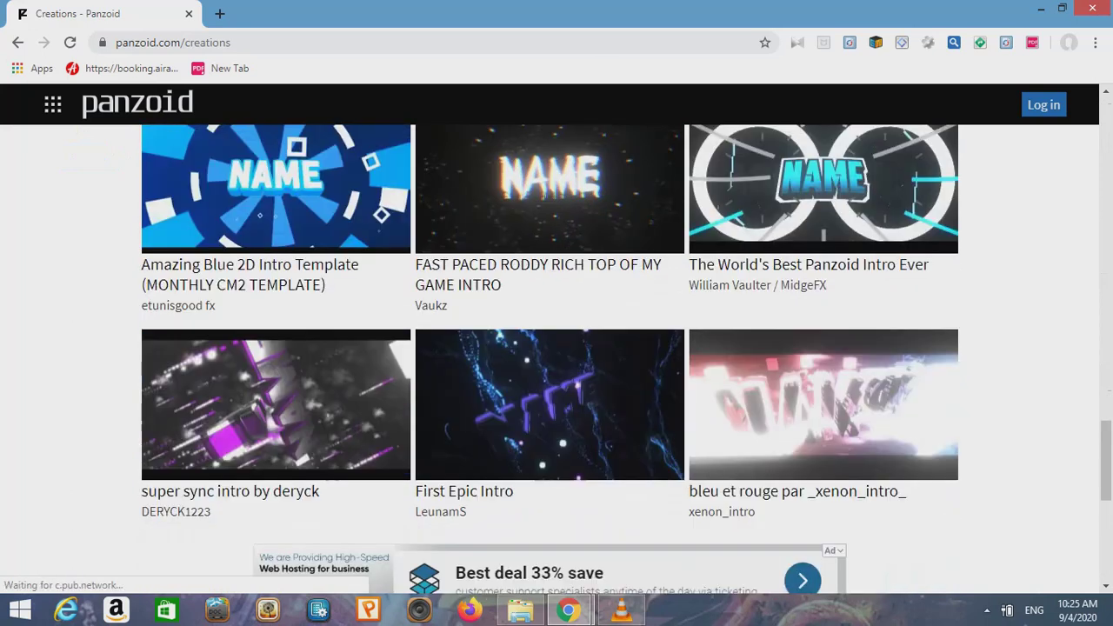
{"action": "scroll", "coordinate": [556, 360], "scroll_direction": "down", "scroll_amount": 3}
{"action": "scroll", "coordinate": [556, 360], "scroll_direction": "down", "scroll_amount": 2}
{"action": "scroll", "coordinate": [557, 360], "scroll_direction": "up", "scroll_amount": 7}
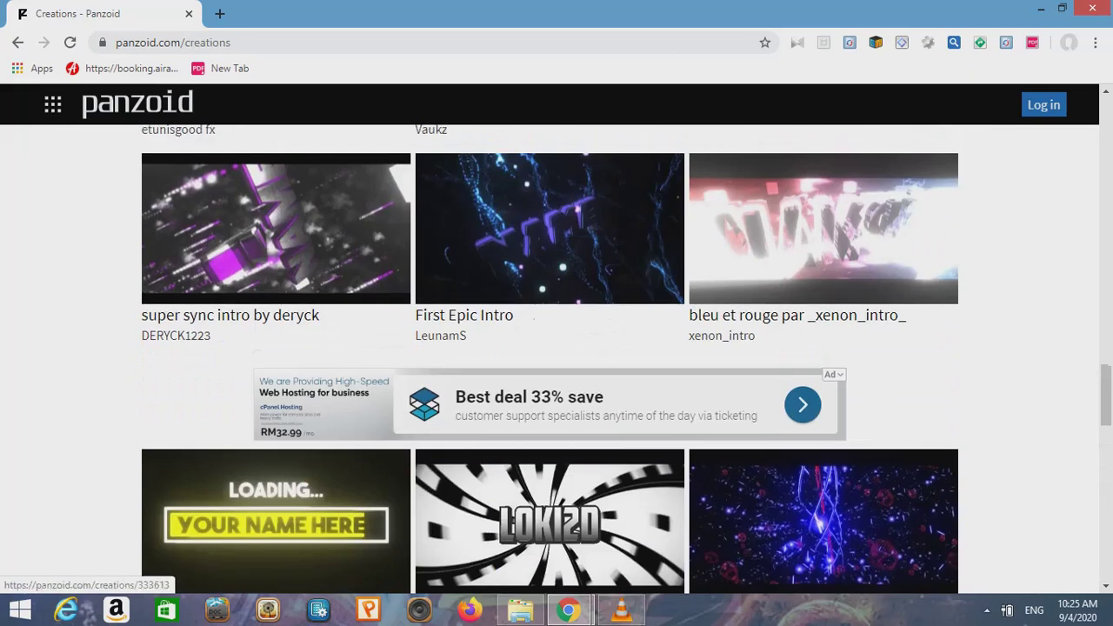
{"action": "scroll", "coordinate": [556, 360], "scroll_direction": "down", "scroll_amount": 3}
{"action": "scroll", "coordinate": [556, 360], "scroll_direction": "up", "scroll_amount": 3}
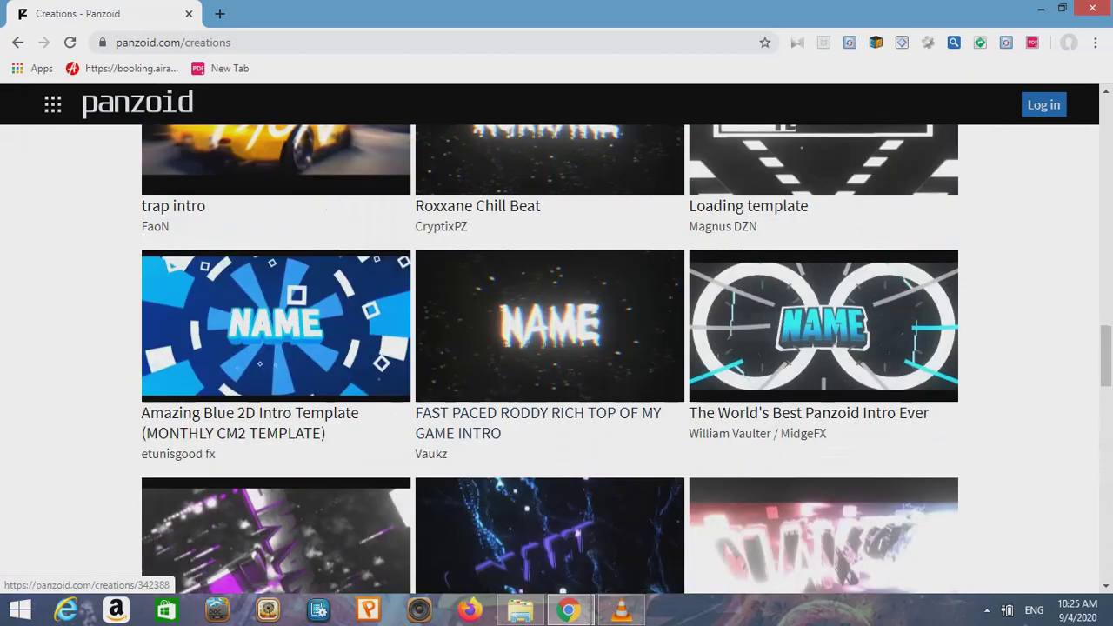
Open the creation "The World's Best Panzoid Intro Ever" in Clipmaker
{"action": "scroll", "coordinate": [556, 360], "scroll_direction": "up", "scroll_amount": 1}
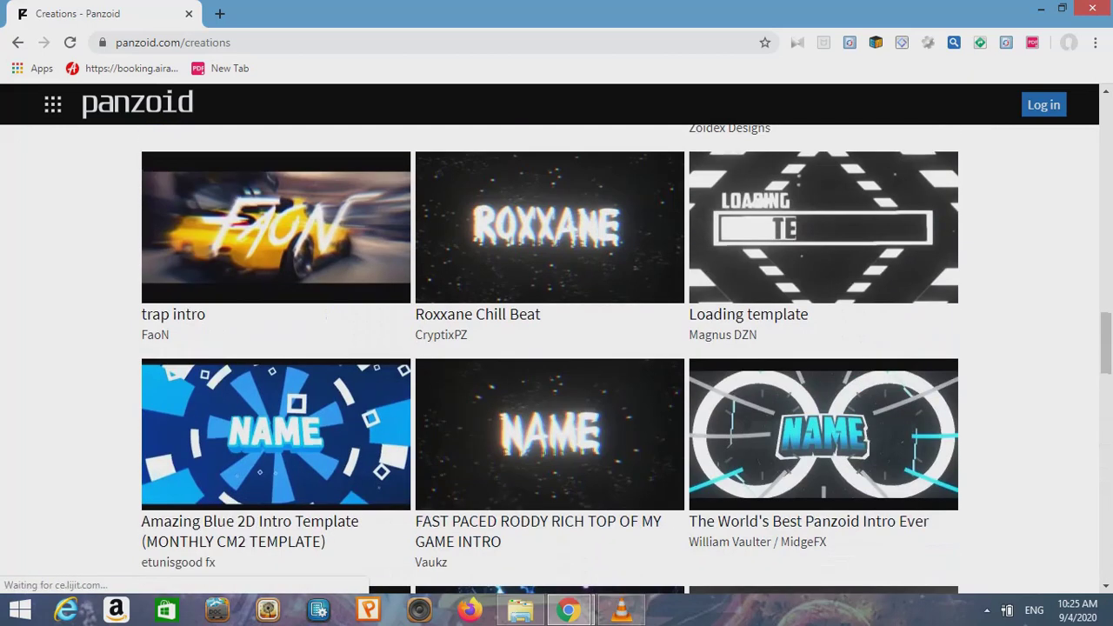
{"action": "left_click", "coordinate": [823, 434]}
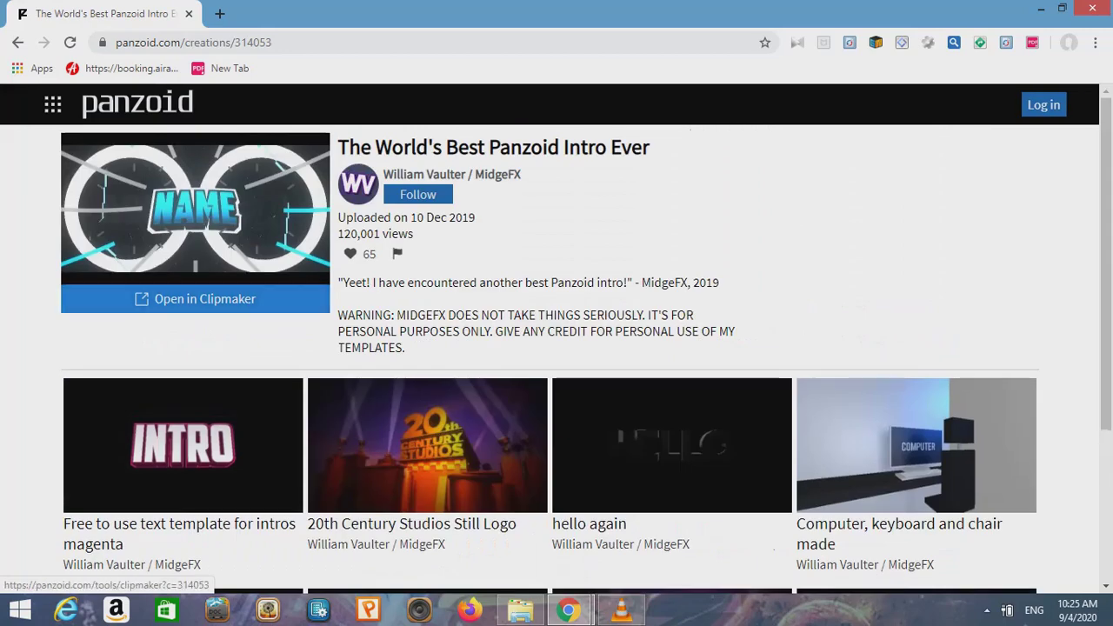
{"action": "left_click", "coordinate": [204, 298]}
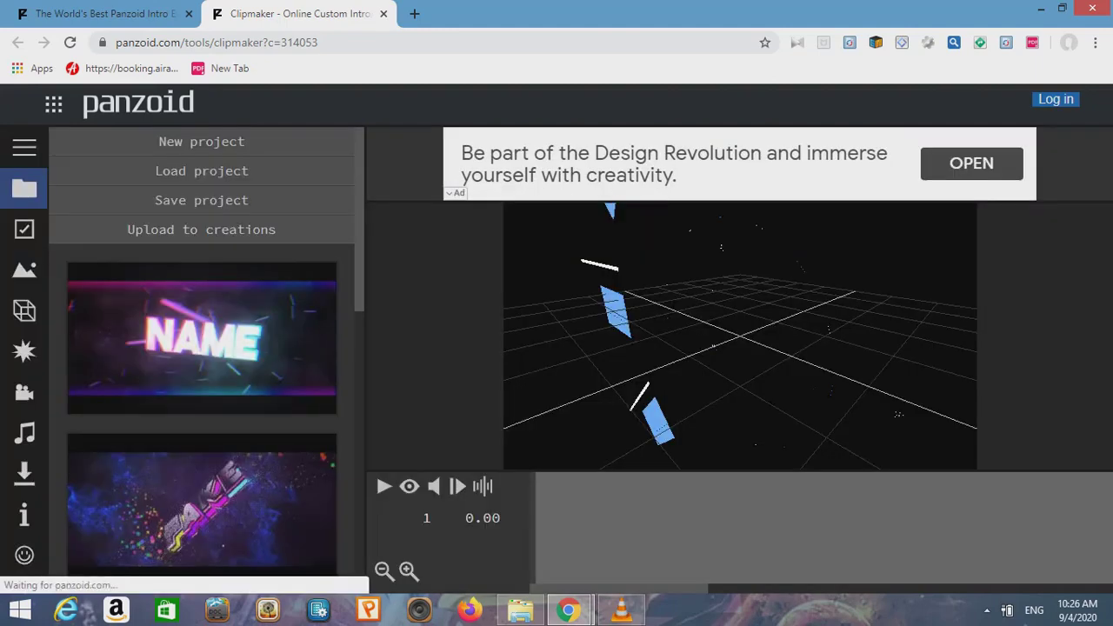
Play the intro in camera preview up to about 4.77 seconds and return to the free editing view
{"action": "scroll", "coordinate": [201, 357], "scroll_direction": "down", "scroll_amount": 2}
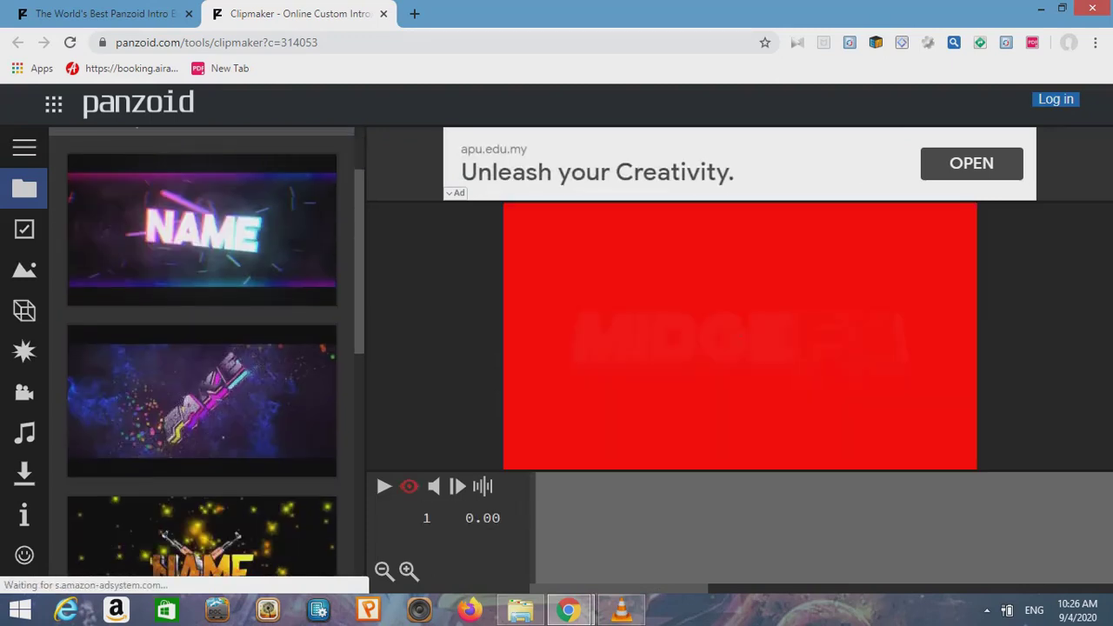
{"action": "key", "text": "space"}
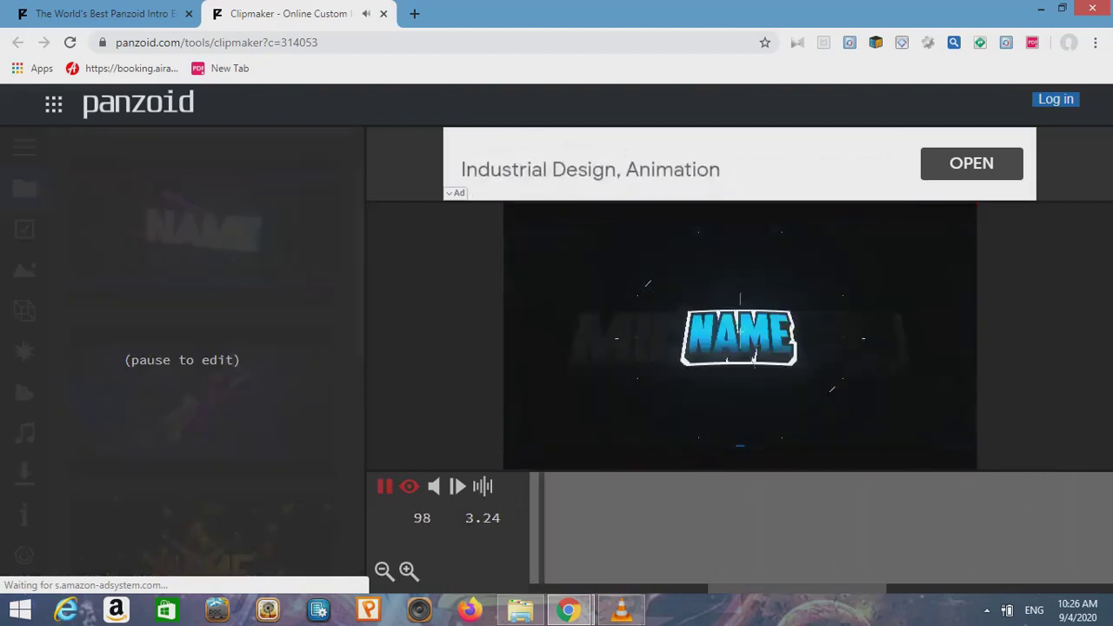
{"action": "key", "text": "space"}
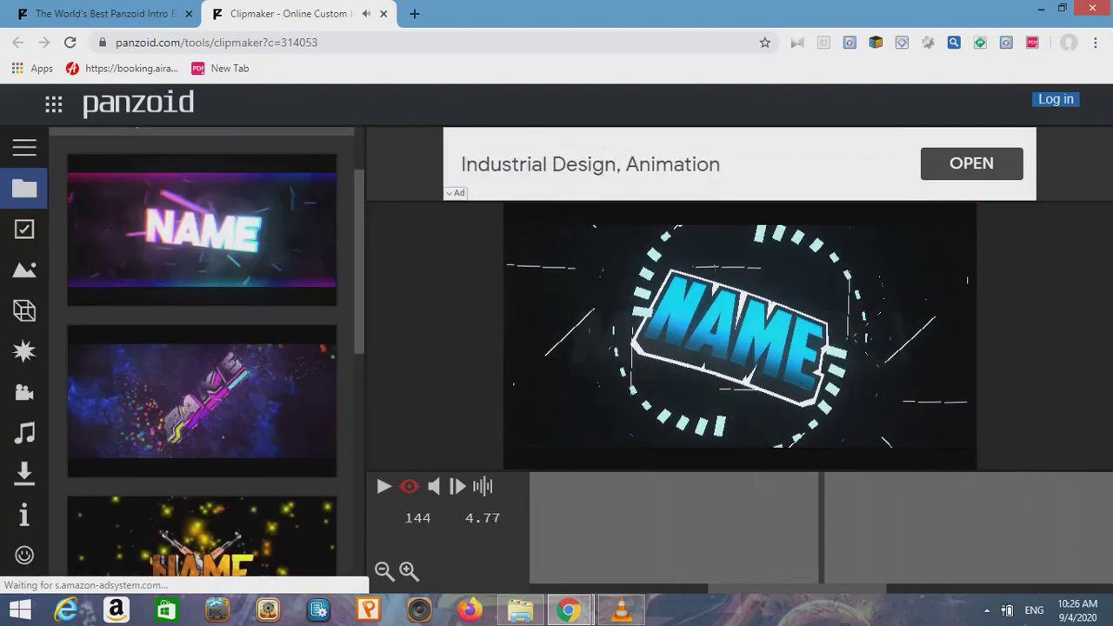
{"action": "left_click", "coordinate": [409, 486]}
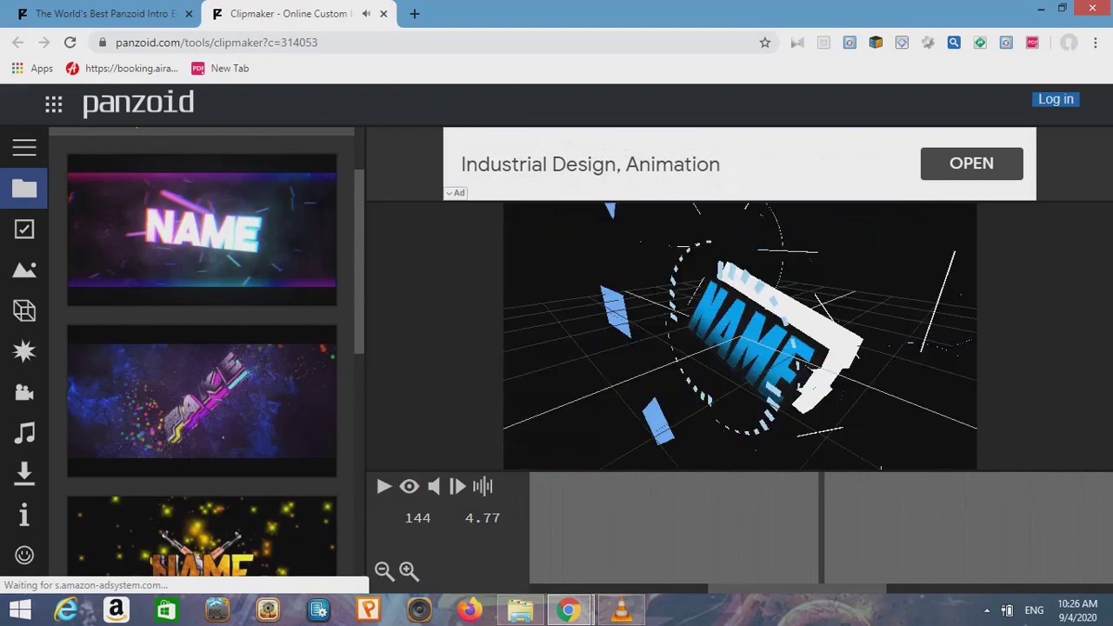
Set the video length to 9.0 seconds in the project's basic settings
{"action": "left_click", "coordinate": [24, 229]}
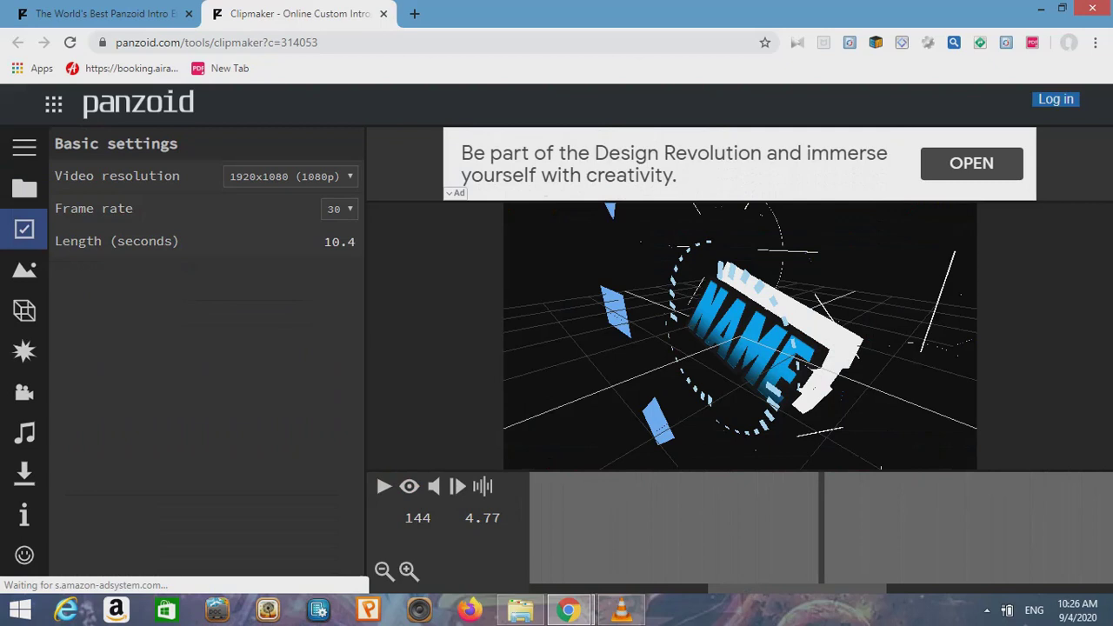
{"action": "left_click", "coordinate": [339, 241]}
{"action": "key", "text": "BackSpace"}
{"action": "type", "text": "9.0"}
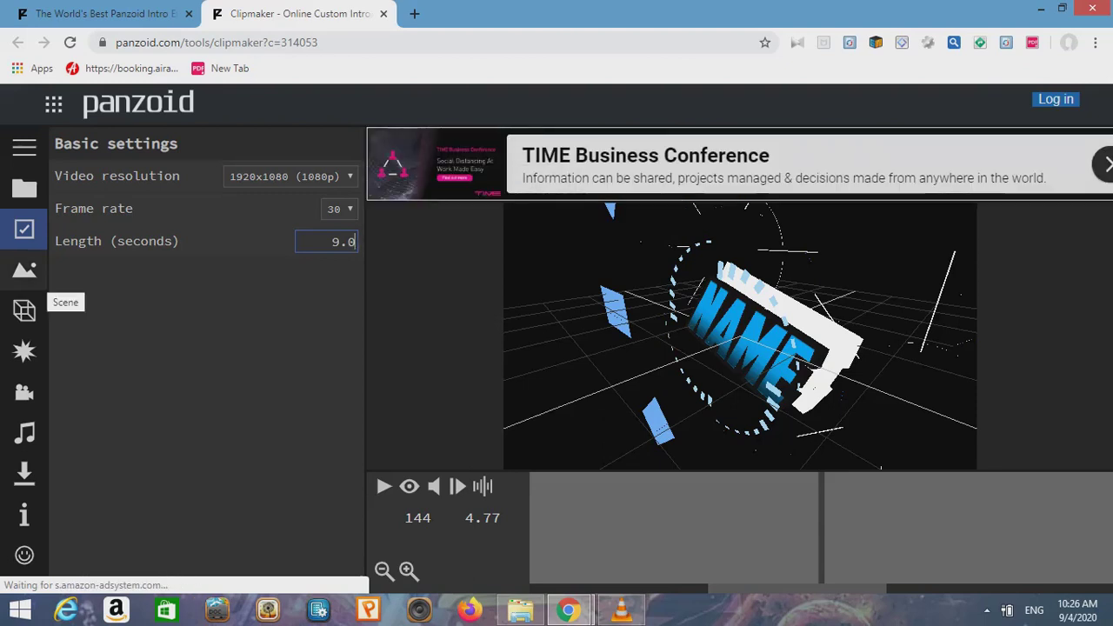
{"action": "left_click", "coordinate": [24, 273]}
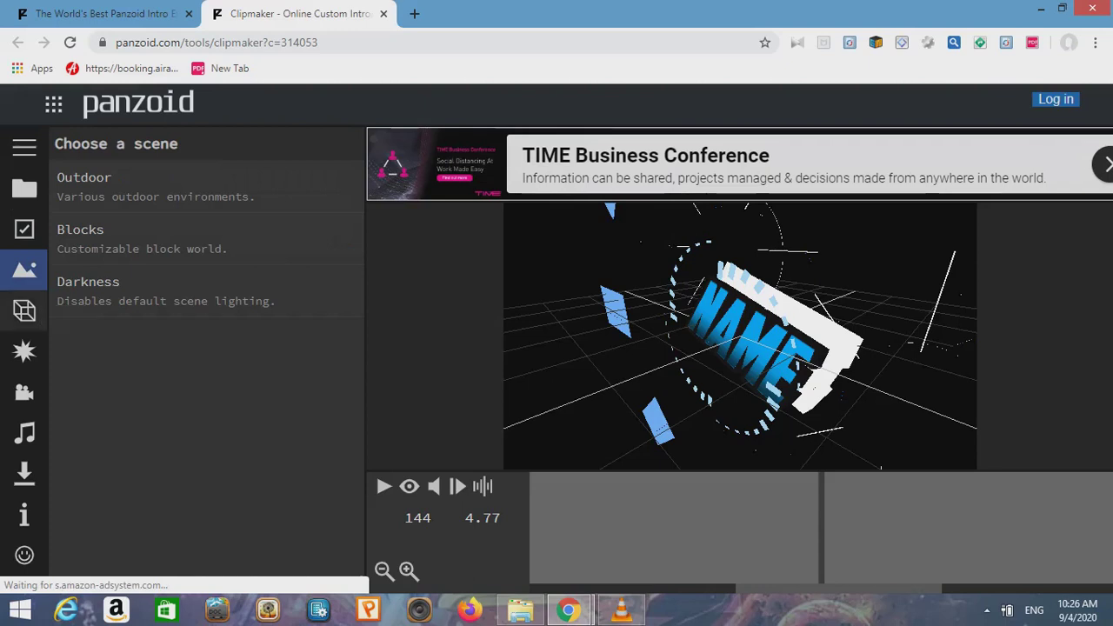
Change the first NAME text object in the Text group to "Burn_KillerZ" and set its font to The Bold Font
{"action": "left_click", "coordinate": [24, 310]}
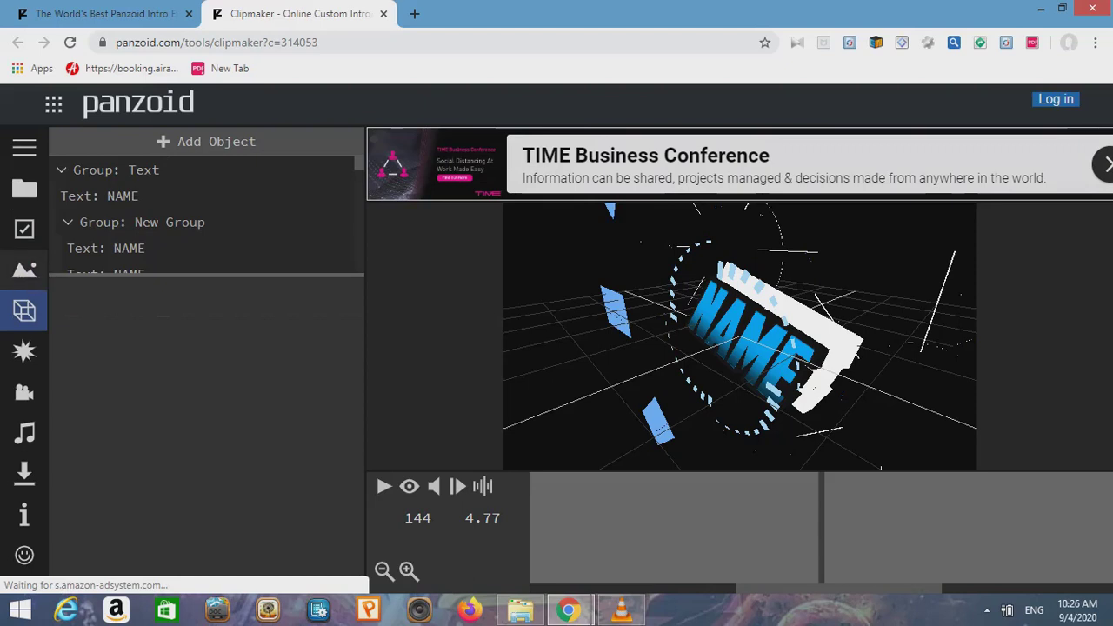
{"action": "scroll", "coordinate": [200, 235], "scroll_direction": "down", "scroll_amount": 1}
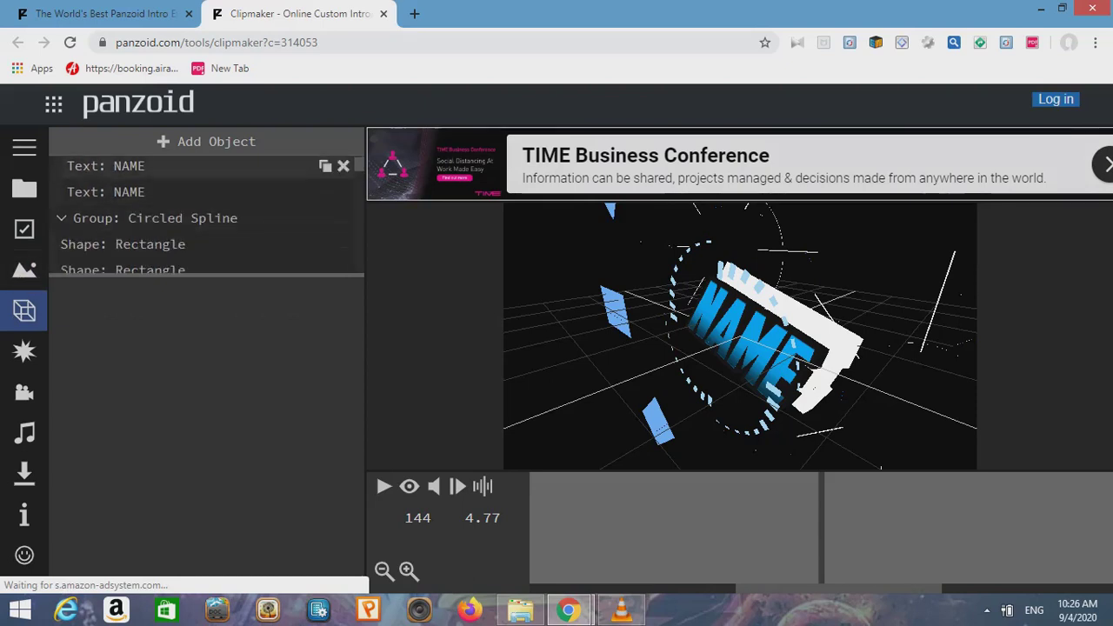
{"action": "scroll", "coordinate": [200, 235], "scroll_direction": "up", "scroll_amount": 1}
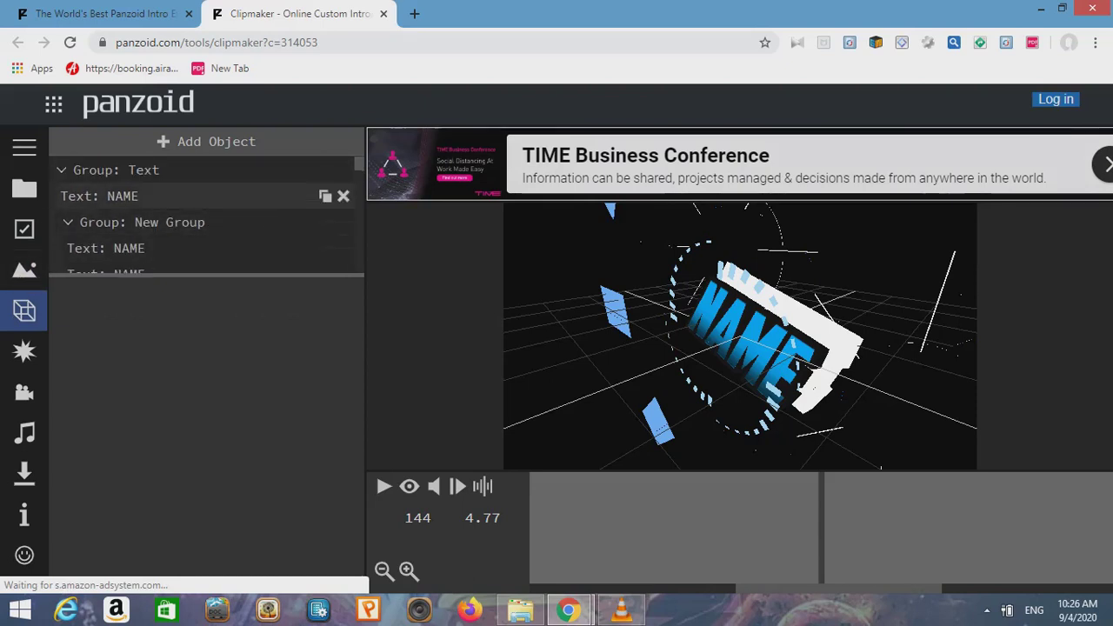
{"action": "left_click", "coordinate": [122, 196]}
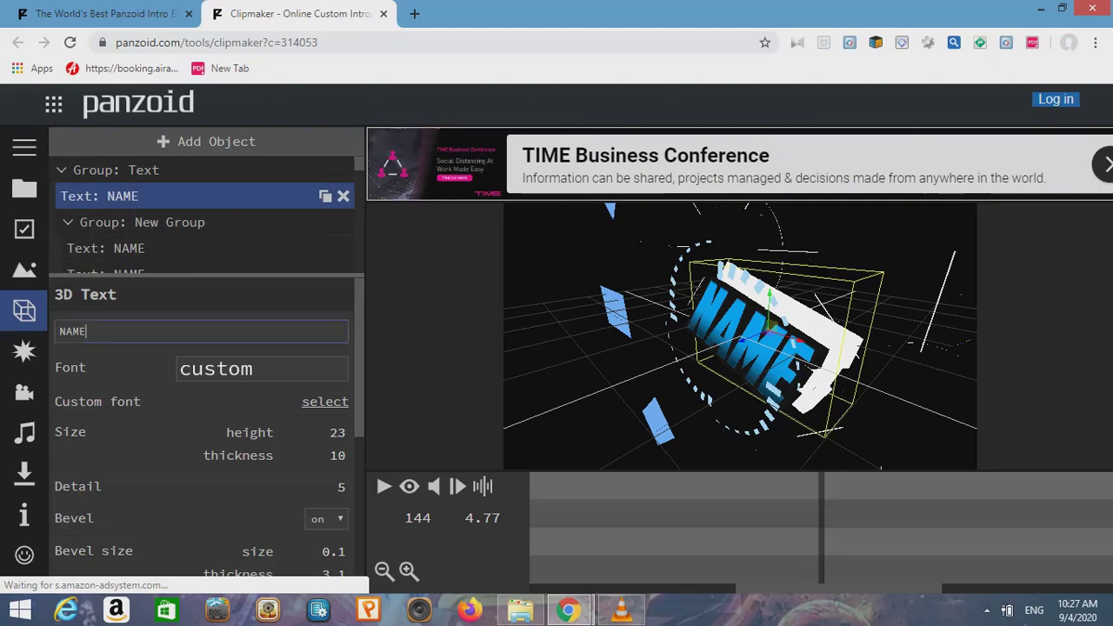
{"action": "key", "text": "BackSpace"}
{"action": "key", "text": "BackSpace"}
{"action": "key", "text": "BackSpace"}
{"action": "key", "text": "BackSpace"}
{"action": "type", "text": "Burn"}
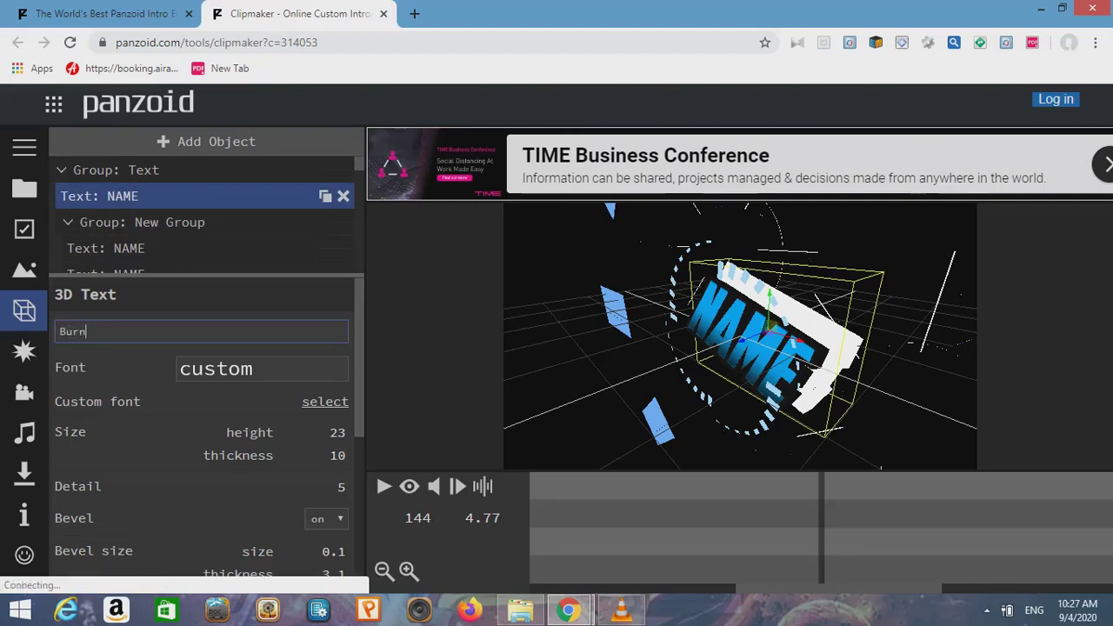
{"action": "type", "text": "_KillerZ"}
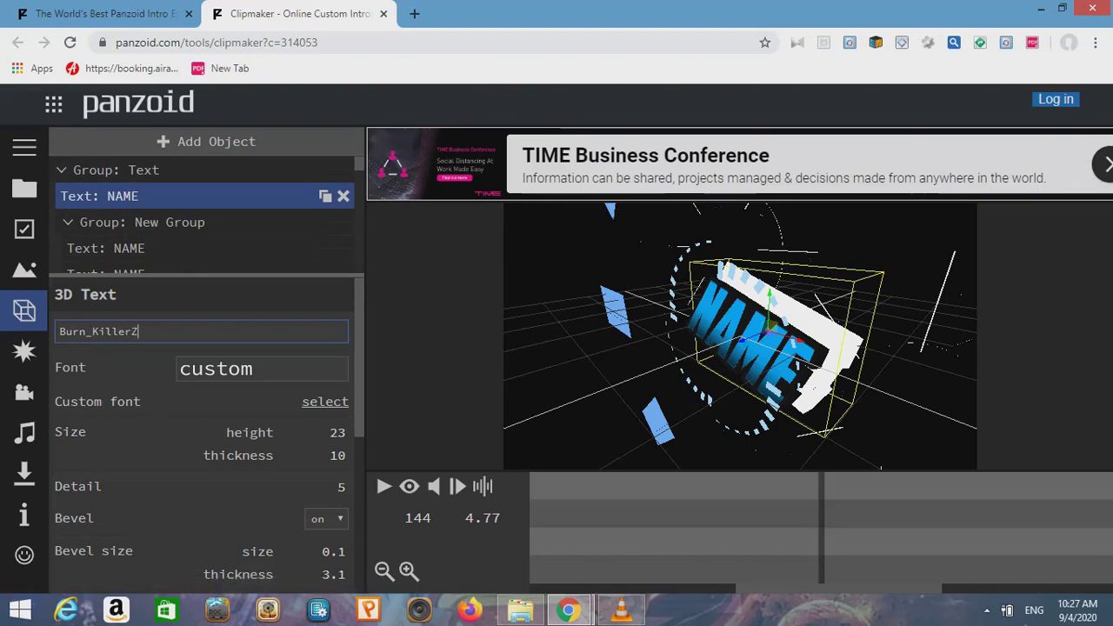
{"action": "left_click", "coordinate": [260, 368]}
{"action": "left_click", "coordinate": [248, 266]}
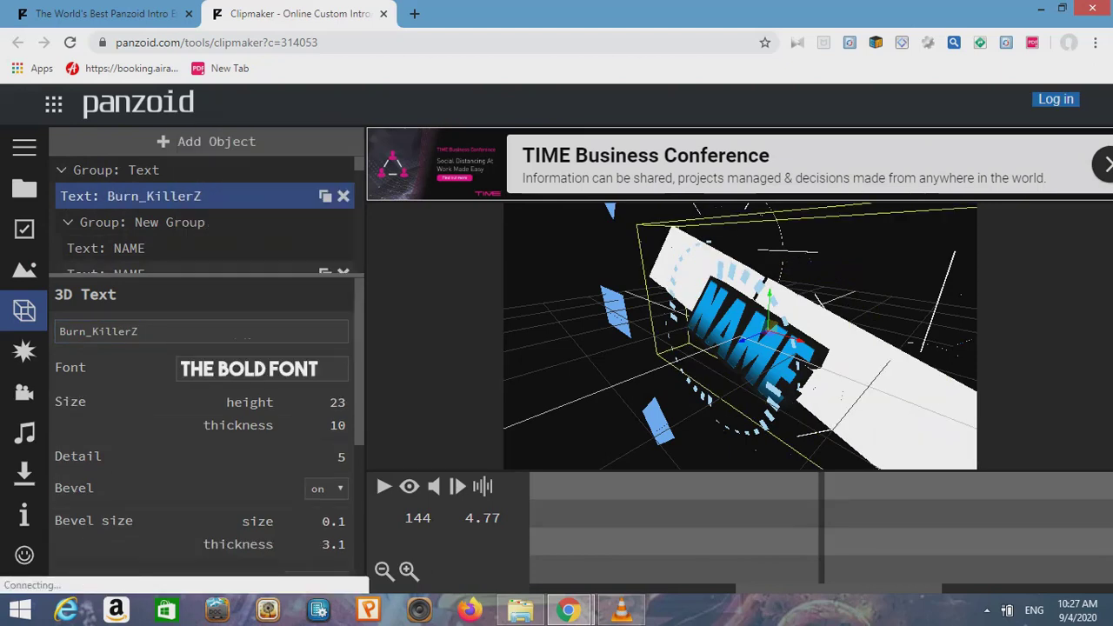
Change the first NAME text inside New Group to "Burn_KillerZ" and set its font to The Bold Font
{"action": "left_click", "coordinate": [106, 248]}
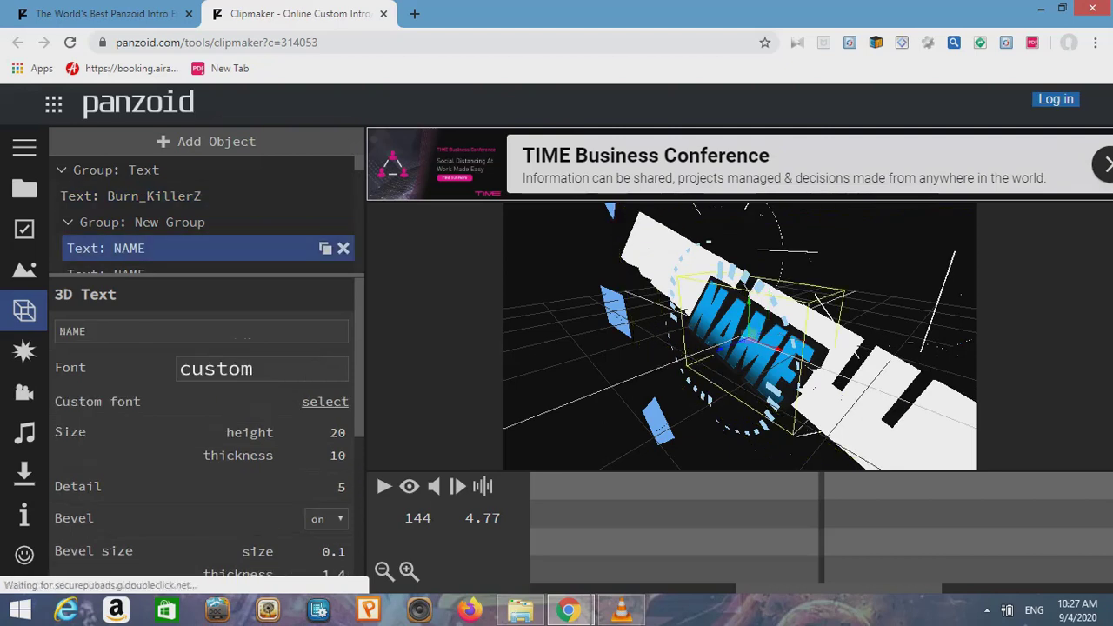
{"action": "left_click", "coordinate": [248, 334]}
{"action": "key", "text": "BackSpace"}
{"action": "key", "text": "BackSpace"}
{"action": "key", "text": "BackSpace"}
{"action": "key", "text": "BackSpace"}
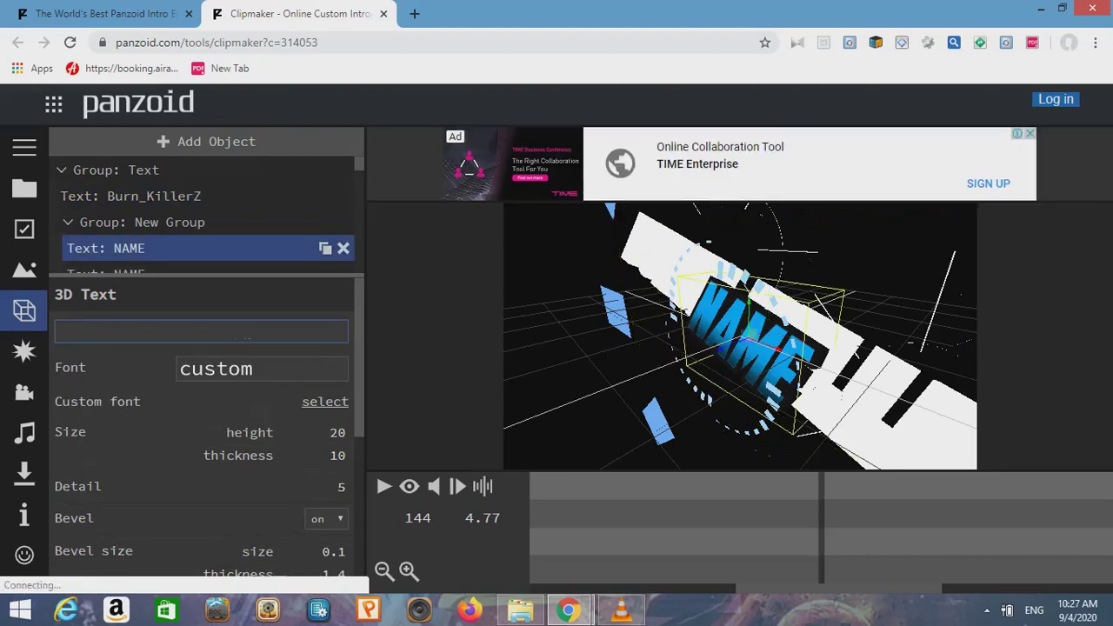
{"action": "type", "text": "Burn_Killer"}
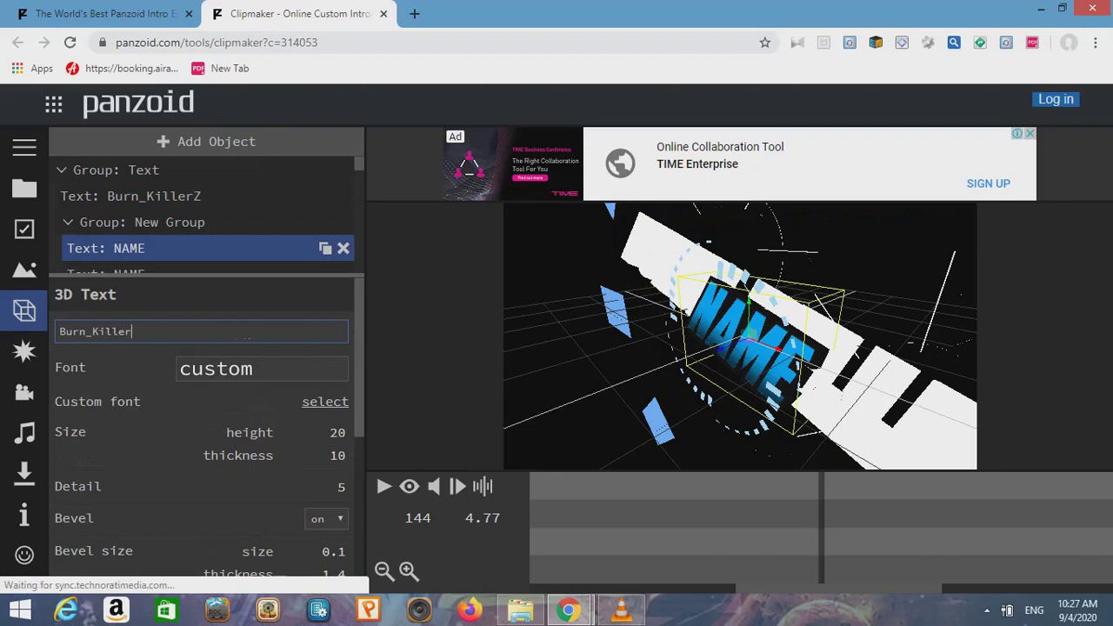
{"action": "type", "text": "Z"}
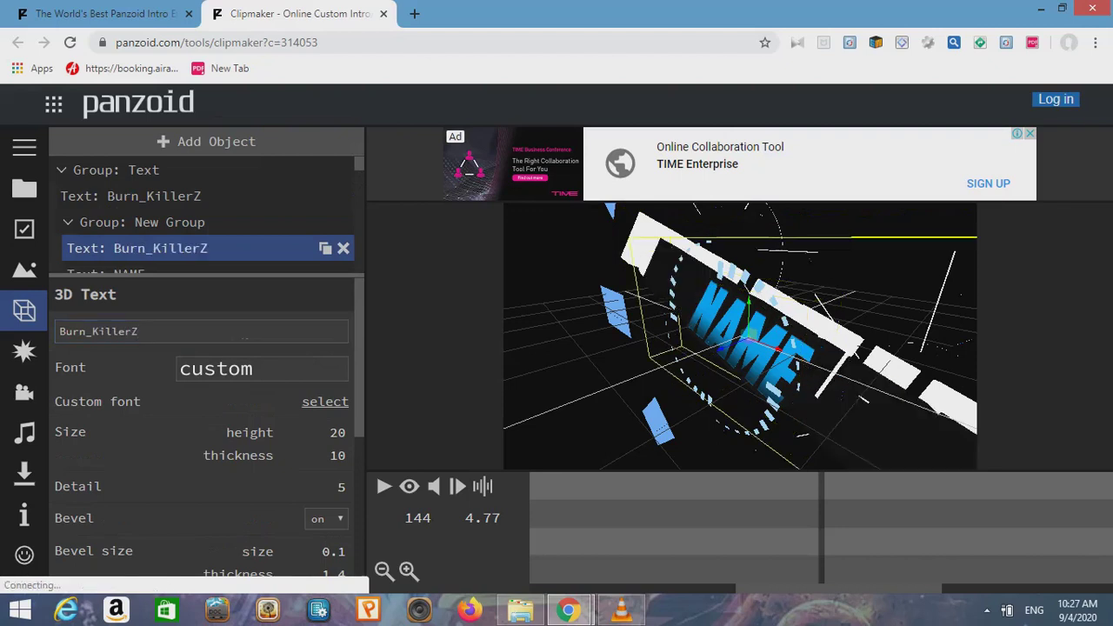
{"action": "left_click", "coordinate": [261, 368]}
{"action": "left_click", "coordinate": [248, 232]}
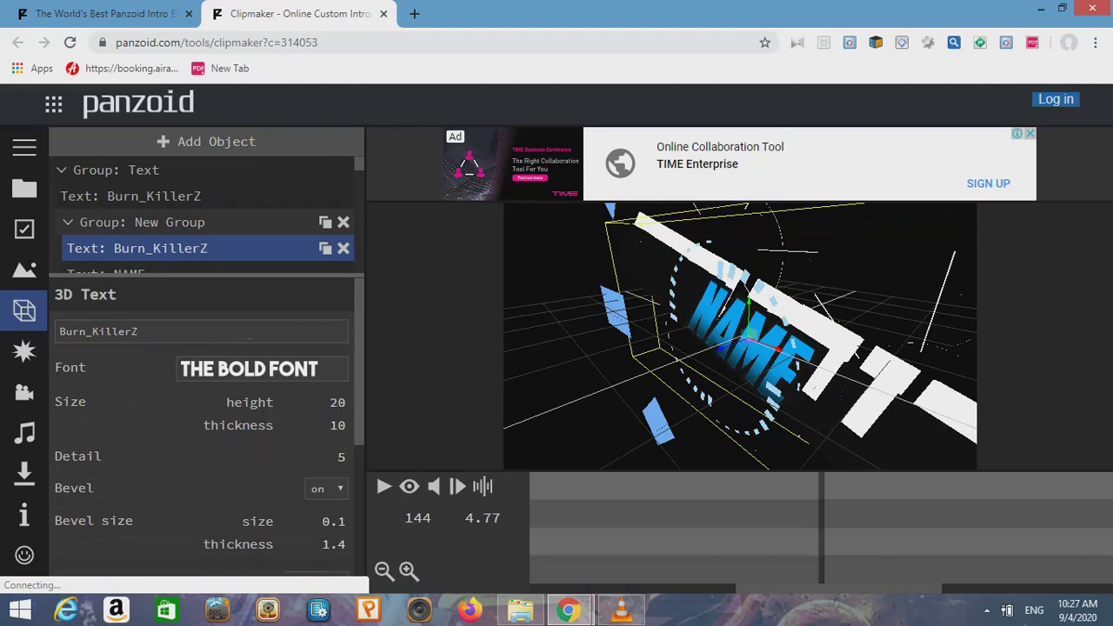
Change the second NAME text inside New Group to "Burn_KillerZ" and set its font to The Bold Font
{"action": "scroll", "coordinate": [205, 217], "scroll_direction": "down", "scroll_amount": 2}
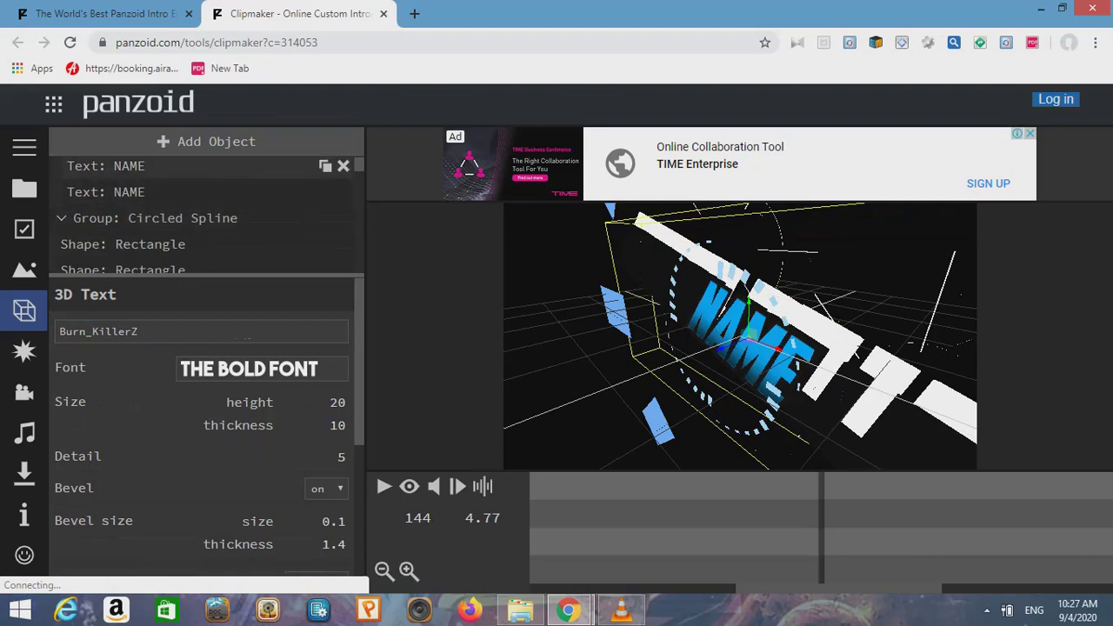
{"action": "left_click", "coordinate": [106, 165]}
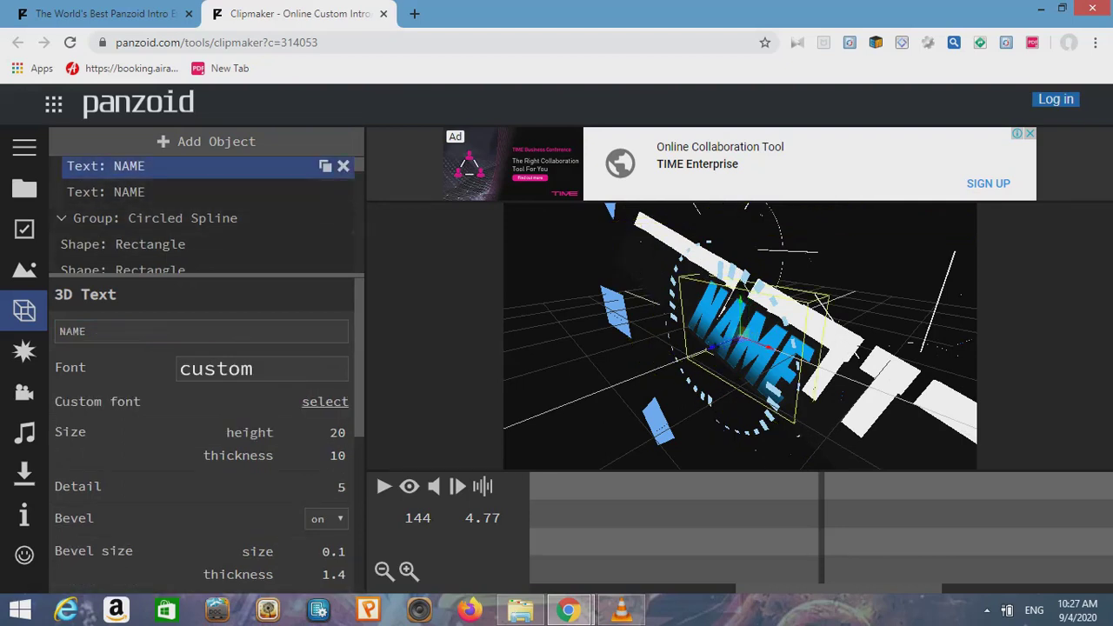
{"action": "key", "text": "BackSpace"}
{"action": "key", "text": "BackSpace"}
{"action": "key", "text": "BackSpace"}
{"action": "type", "text": "burn_"}
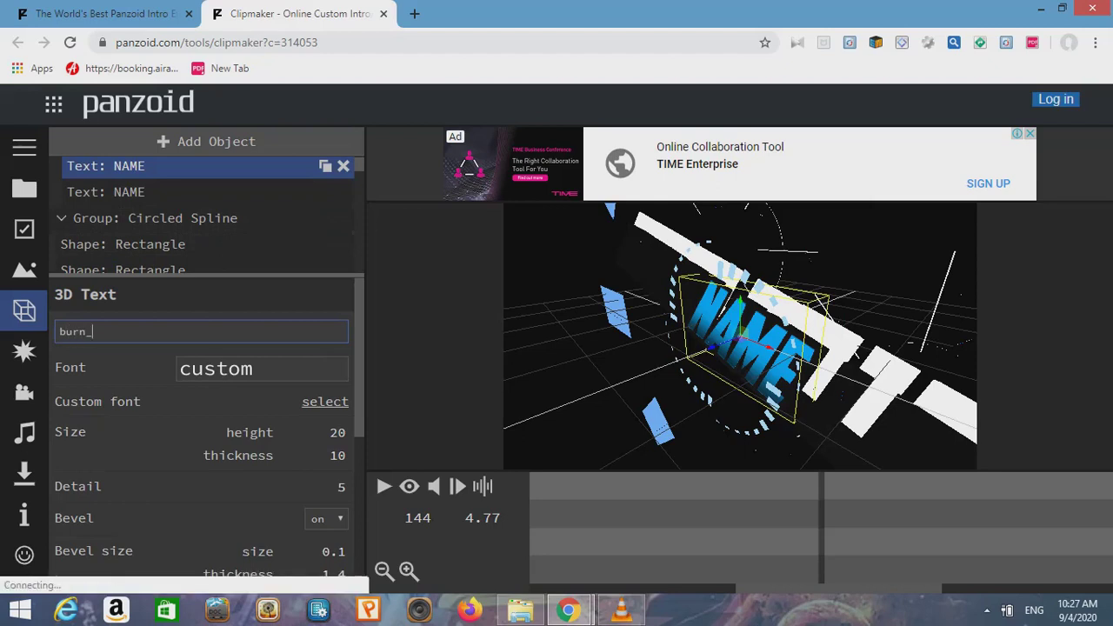
{"action": "type", "text": "KillerZ"}
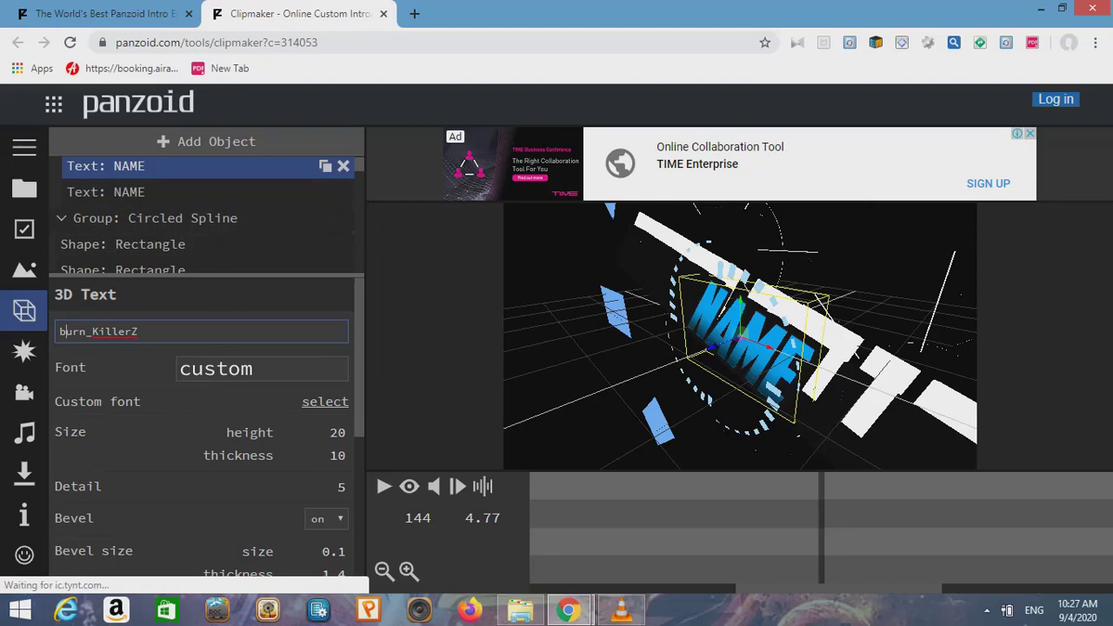
{"action": "key", "text": "Home"}
{"action": "key", "text": "Delete"}
{"action": "type", "text": "B"}
{"action": "left_click", "coordinate": [260, 369]}
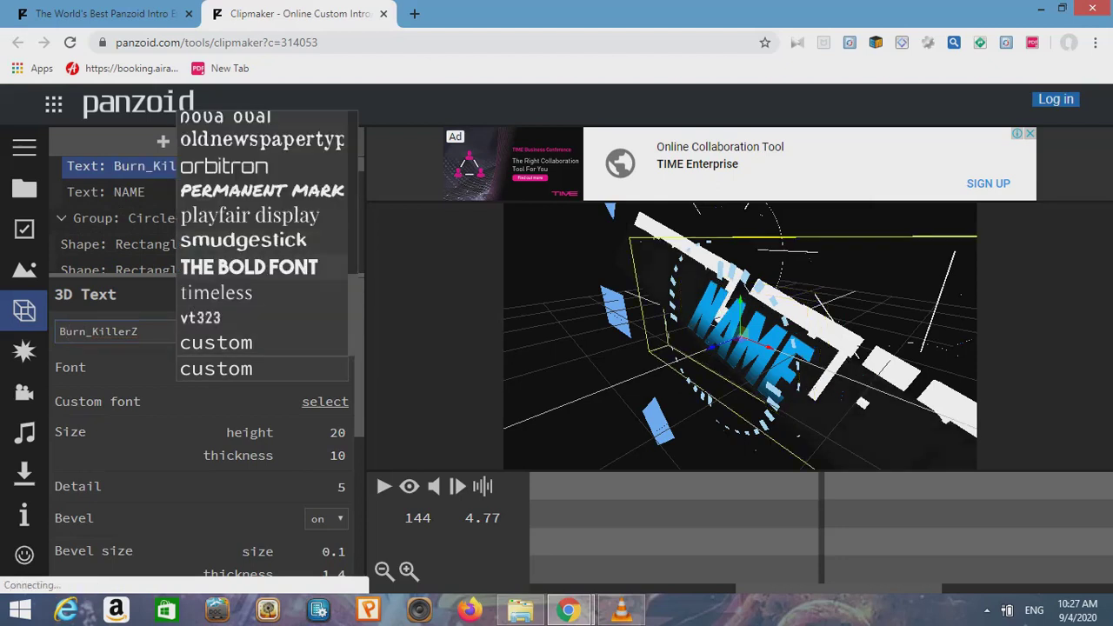
{"action": "left_click", "coordinate": [249, 267]}
Change the remaining NAME text above the Circled Spline group to "Burn_KillerZ" and set its font to The Bold Font
{"action": "left_click", "coordinate": [129, 191]}
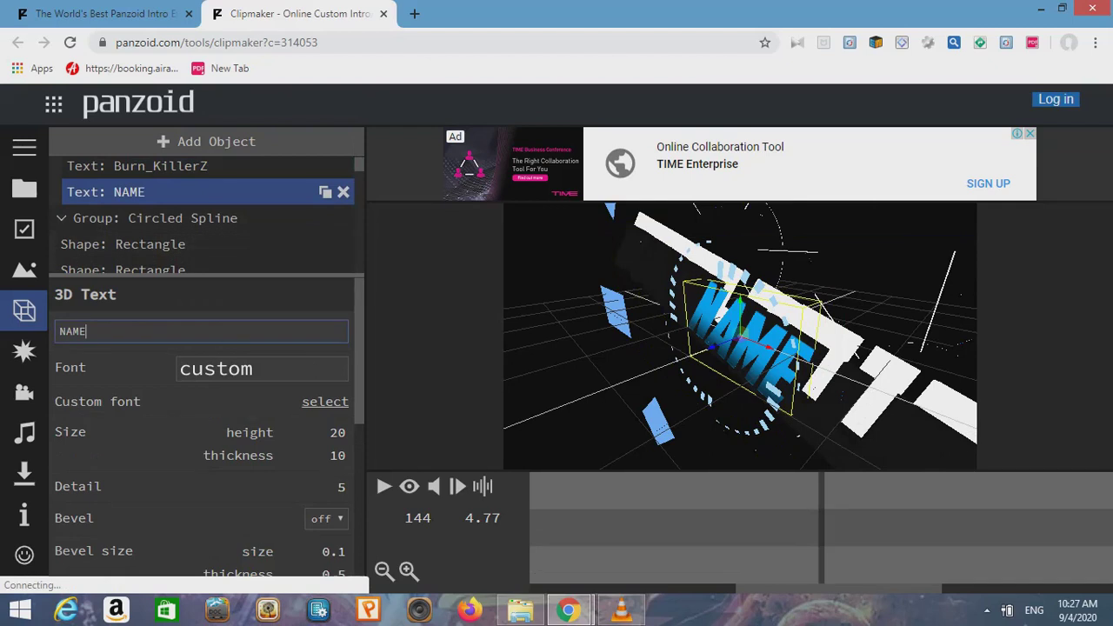
{"action": "key", "text": "BackSpace"}
{"action": "key", "text": "BackSpace"}
{"action": "key", "text": "BackSpace"}
{"action": "key", "text": "BackSpace"}
{"action": "type", "text": "Burn_"}
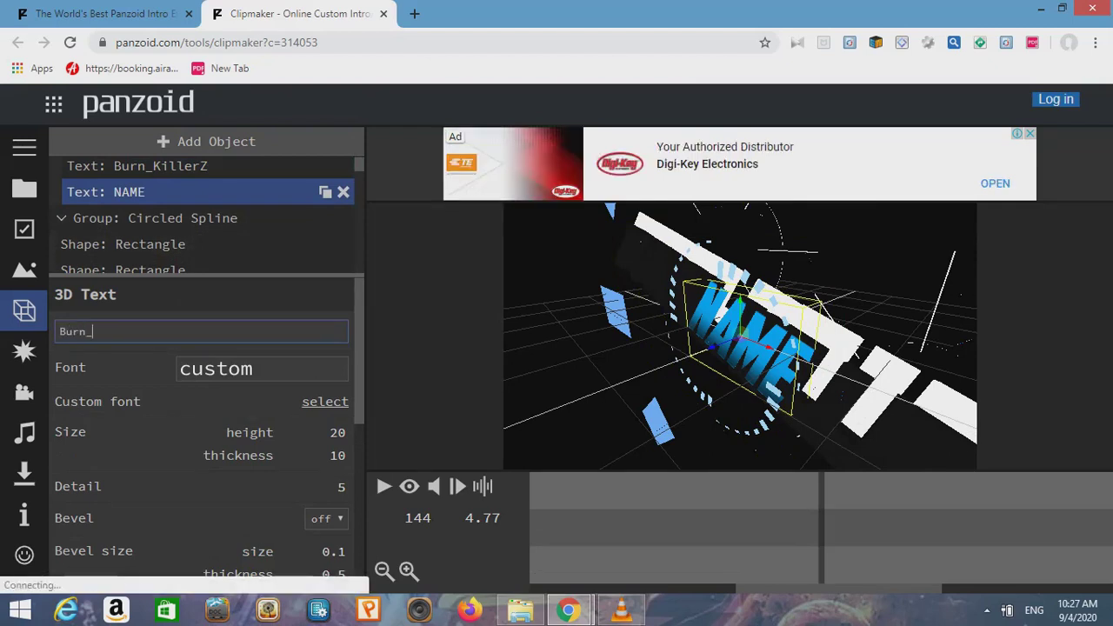
{"action": "type", "text": "KillerZ"}
{"action": "key", "text": "Return"}
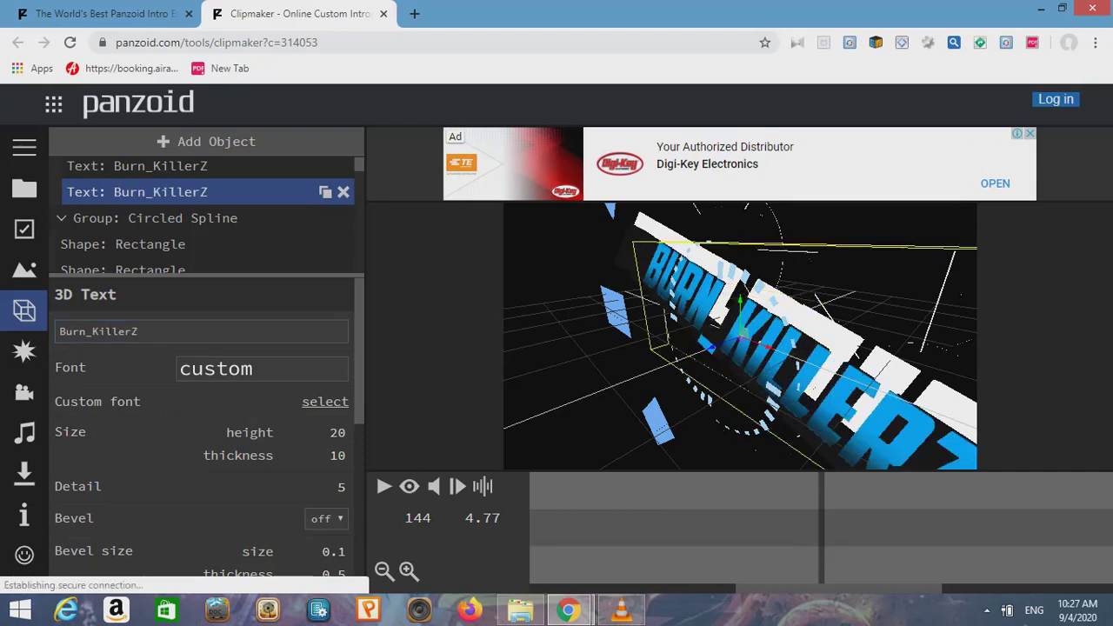
{"action": "left_click", "coordinate": [261, 369]}
{"action": "left_click", "coordinate": [248, 338]}
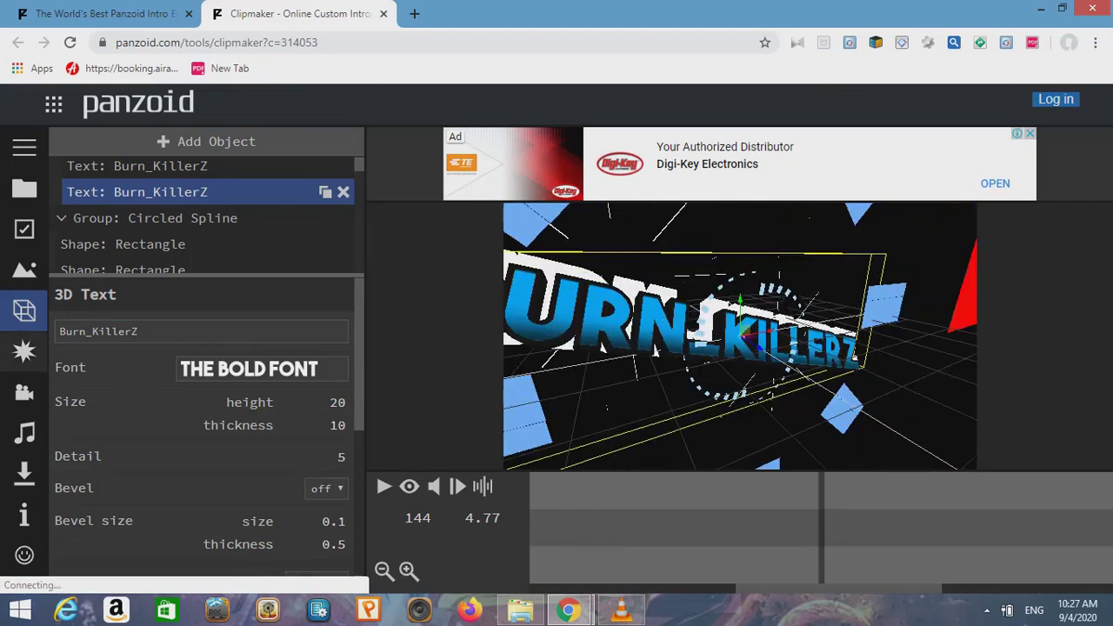
Review the project's scene, effects, camera animation and audio track settings, ending at the video download options
{"action": "left_click", "coordinate": [24, 269]}
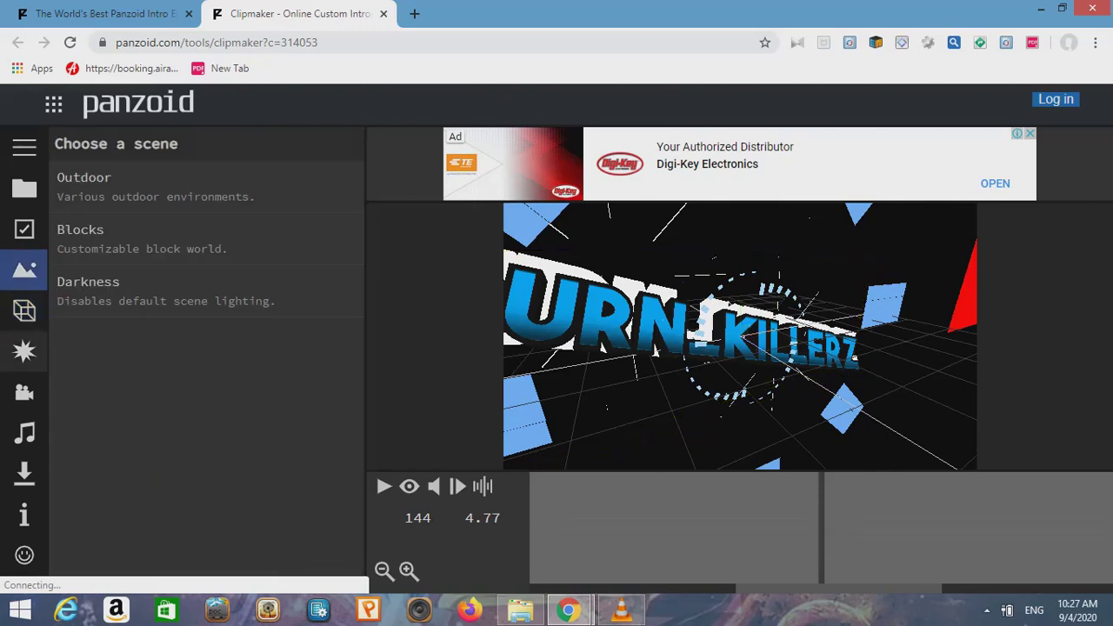
{"action": "left_click", "coordinate": [25, 351]}
{"action": "left_click", "coordinate": [25, 392]}
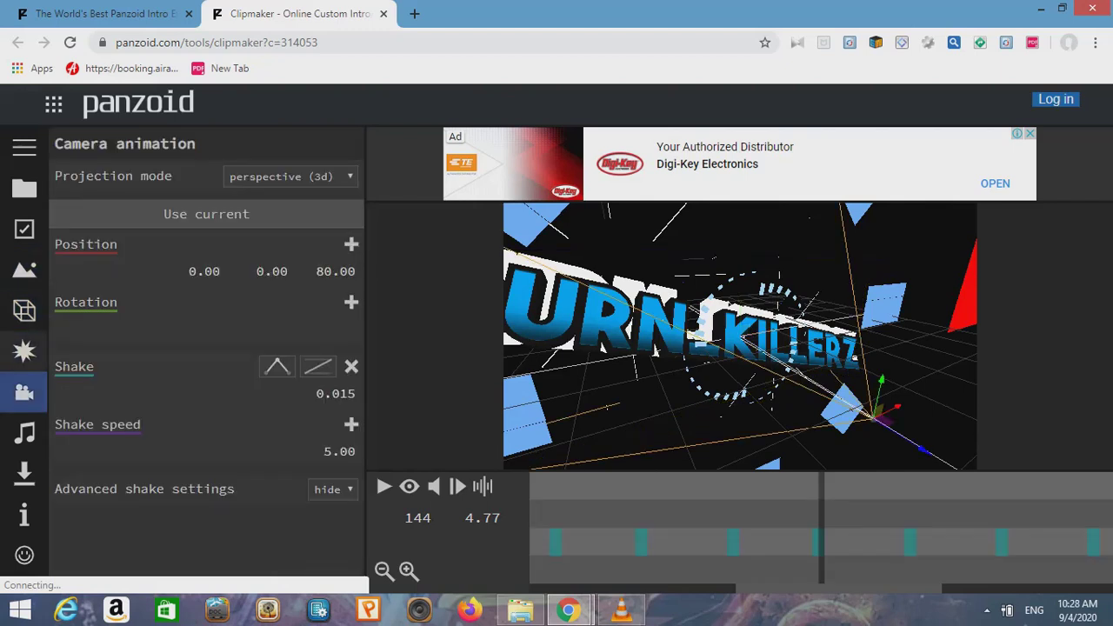
{"action": "left_click", "coordinate": [24, 432]}
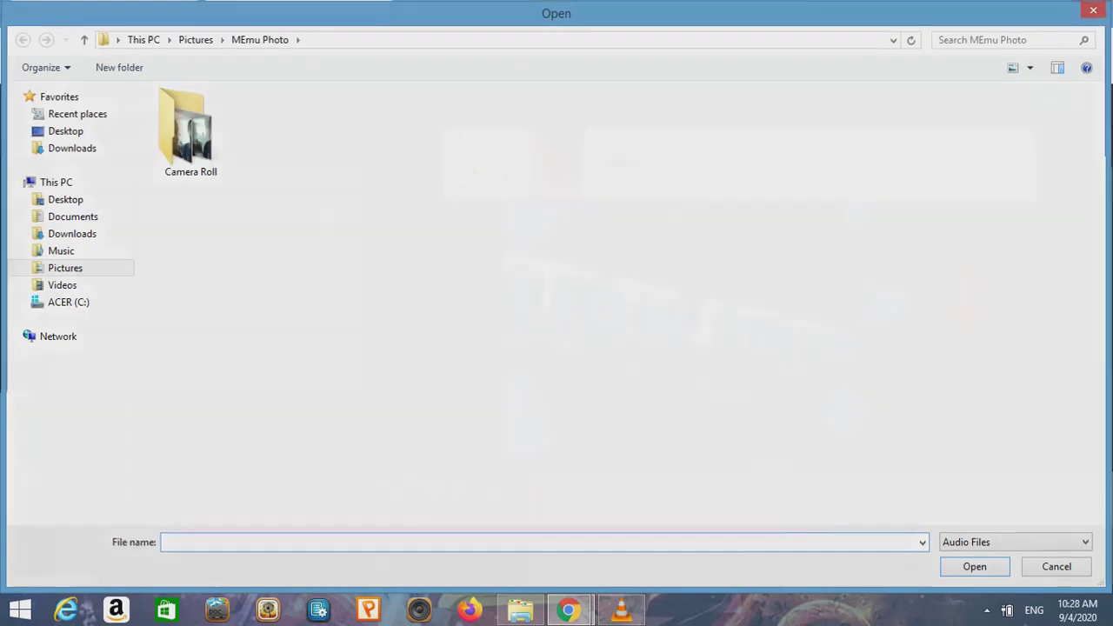
{"action": "key", "text": "Escape"}
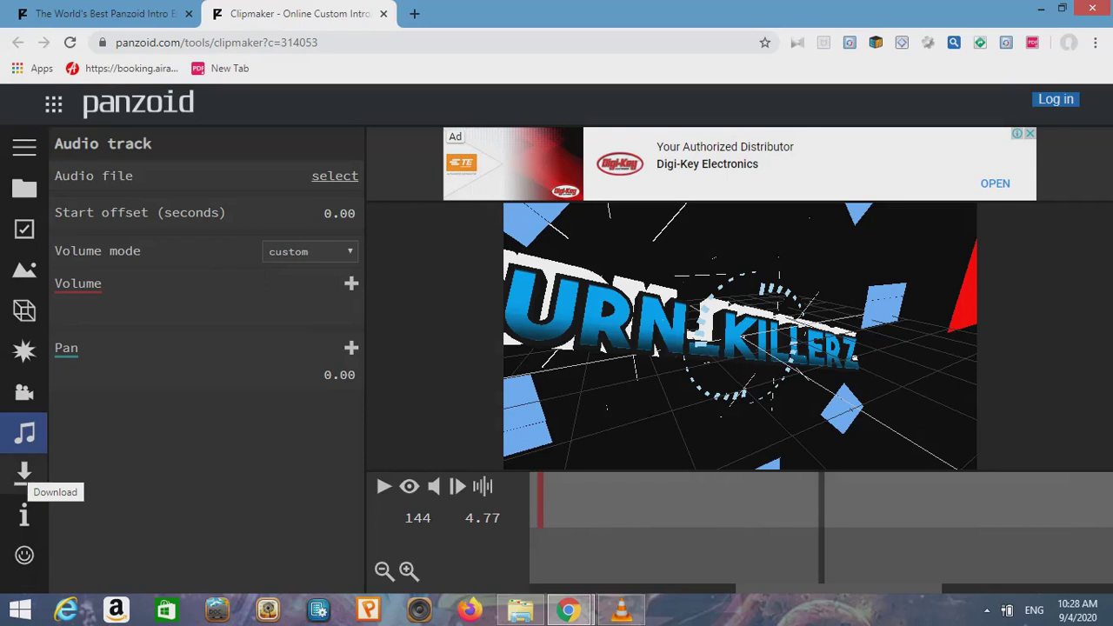
{"action": "left_click", "coordinate": [24, 472]}
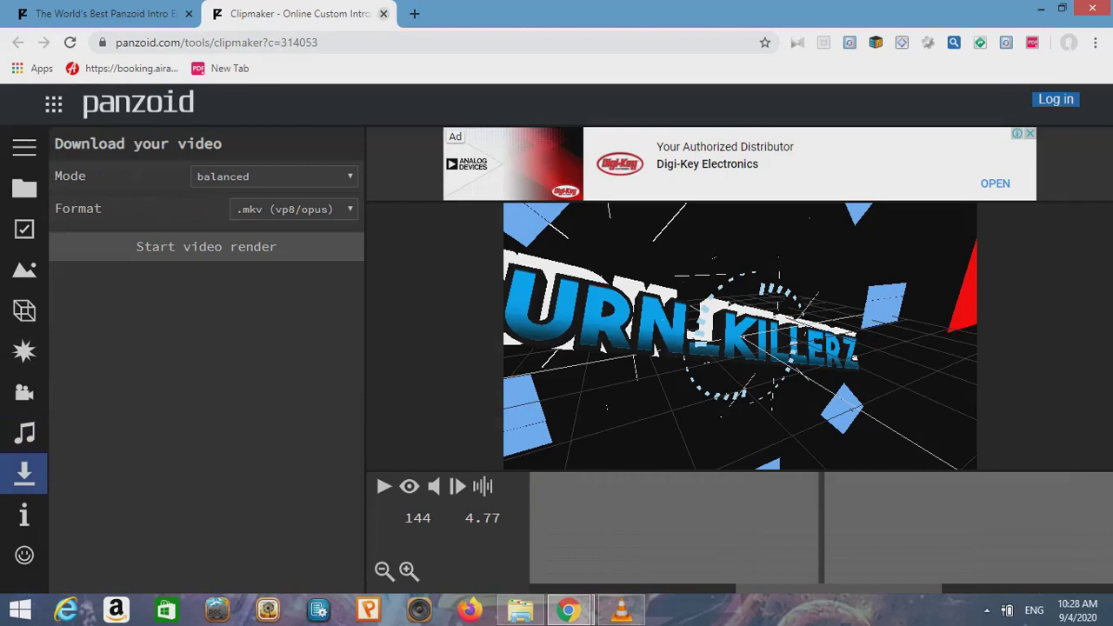
Close the Clipmaker project without saving and return to the Panzoid creations list
{"action": "left_click", "coordinate": [384, 14]}
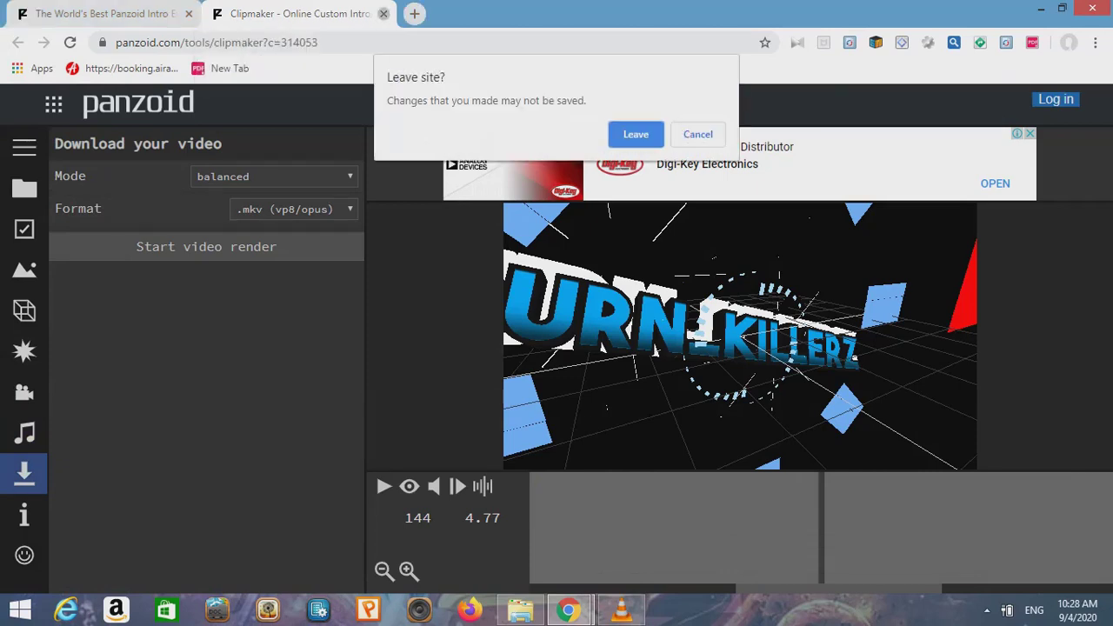
{"action": "key", "text": "Return"}
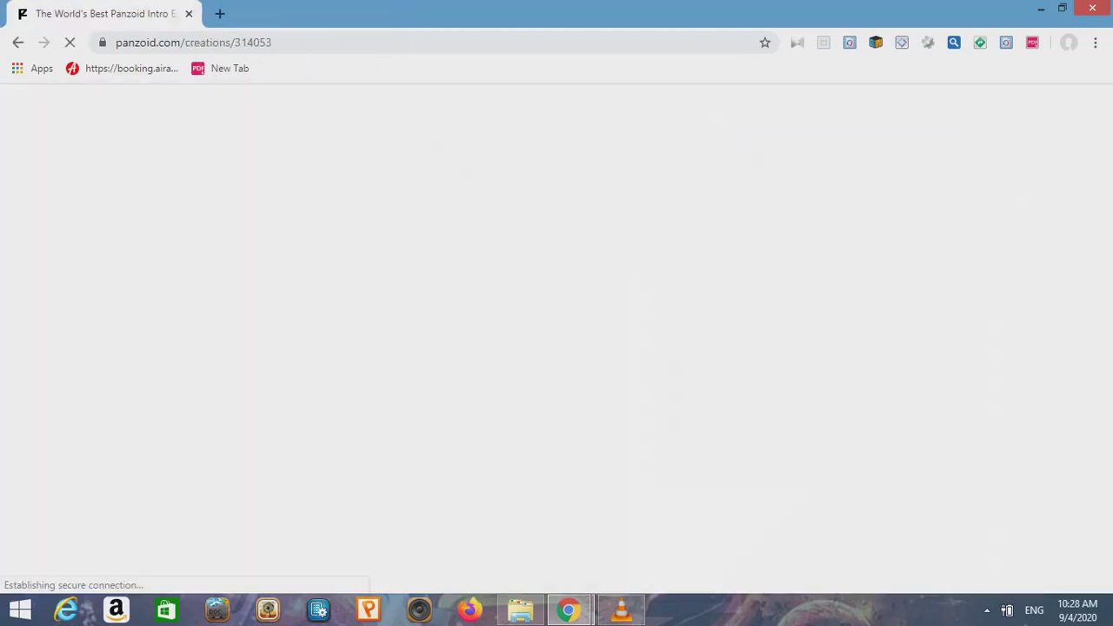
{"action": "key", "text": "ctrl+l"}
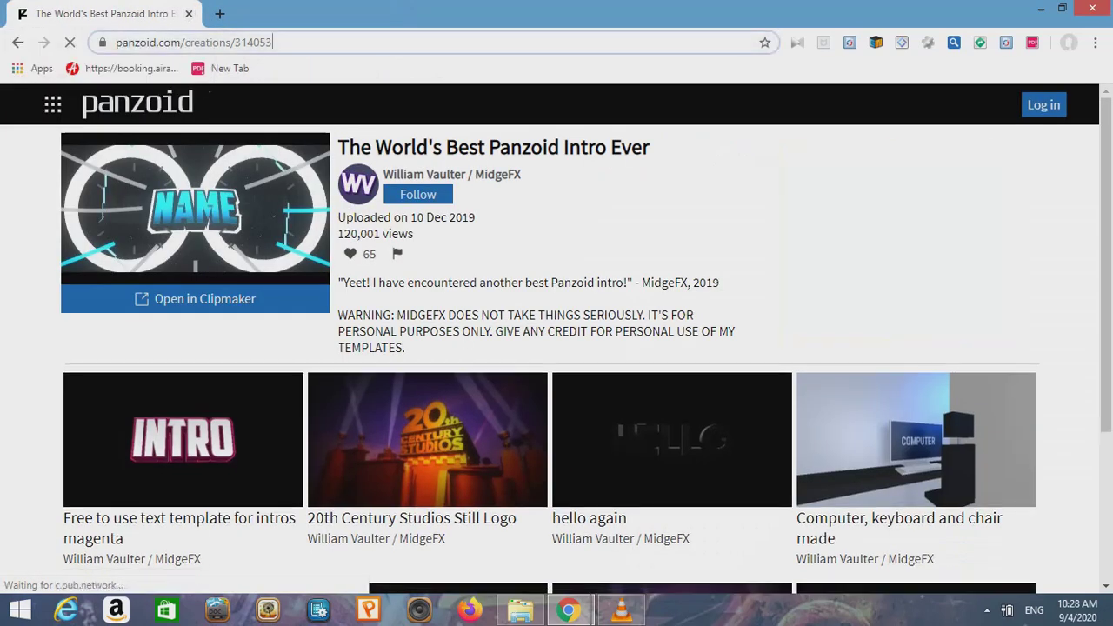
{"action": "key", "text": "BackSpace"}
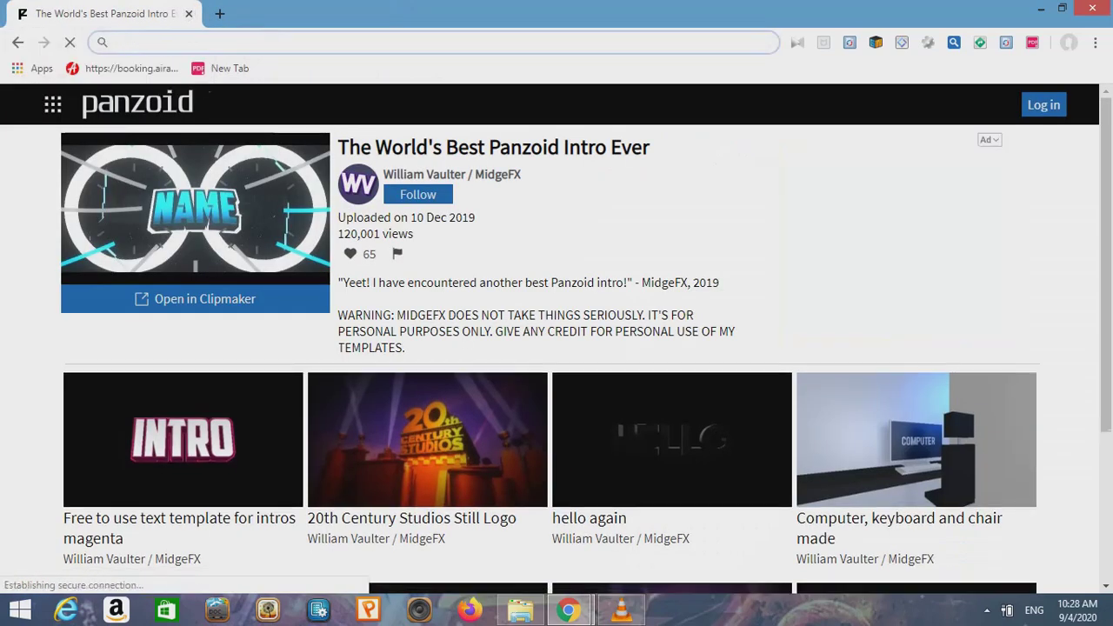
{"action": "key", "text": "alt+Left"}
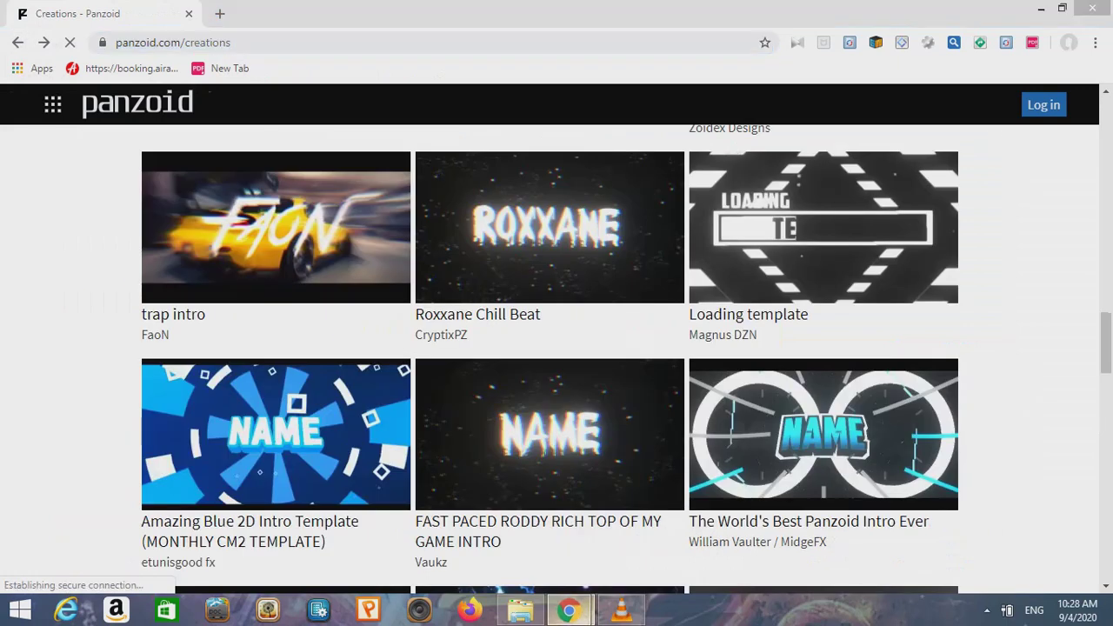
{"action": "mouse_move", "coordinate": [567, 610]}
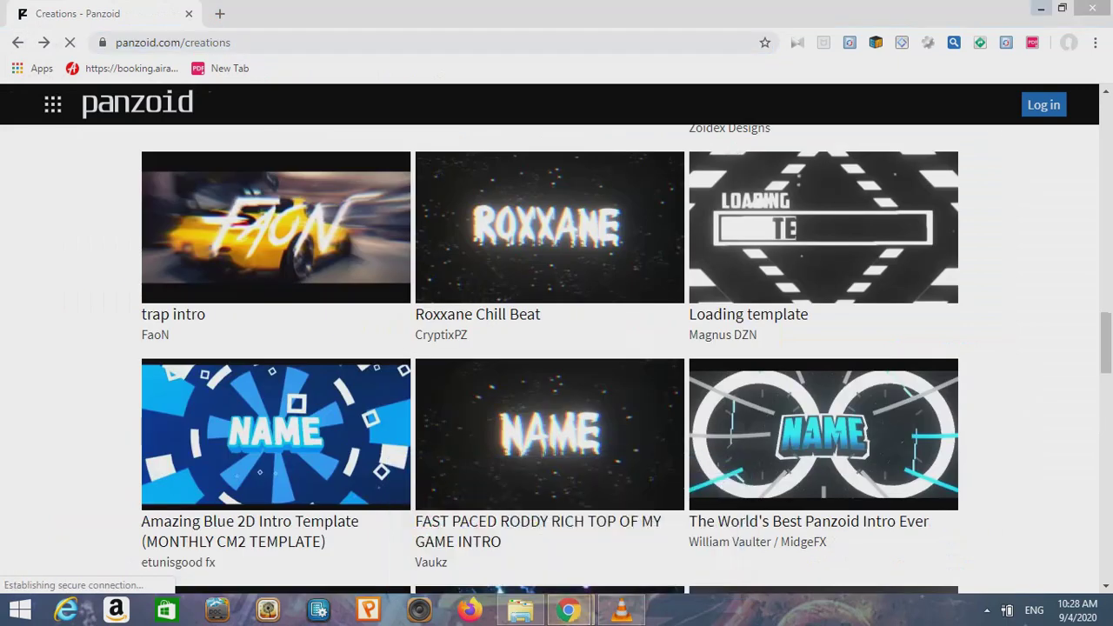
{"action": "left_click", "coordinate": [1040, 7]}
{"action": "left_click", "coordinate": [1041, 8]}
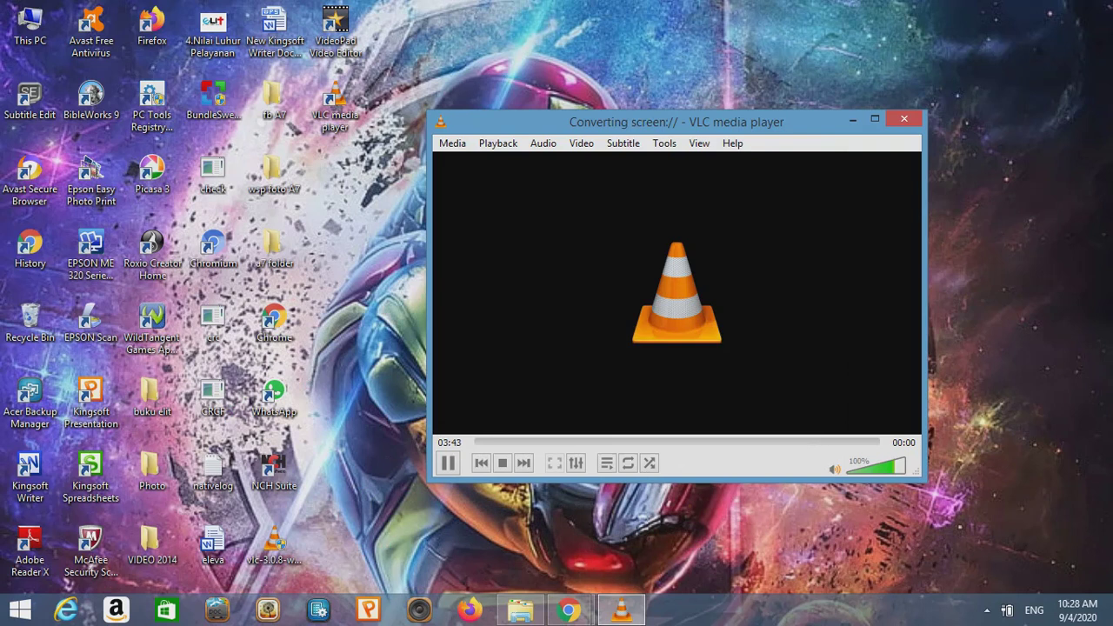
{"action": "left_click", "coordinate": [568, 609]}
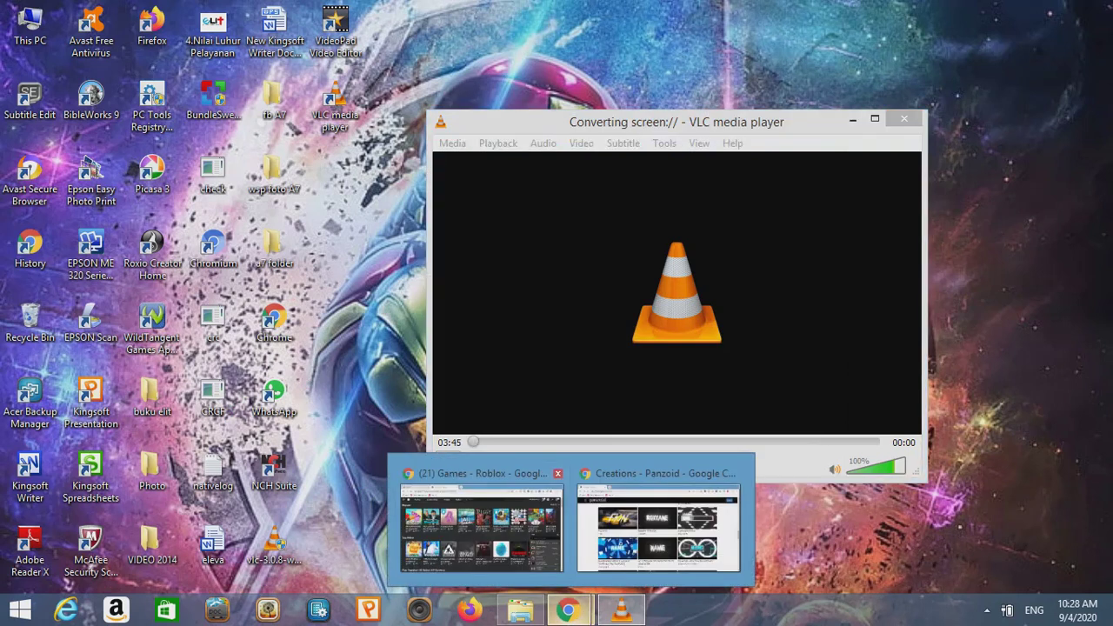
{"action": "left_click", "coordinate": [658, 522]}
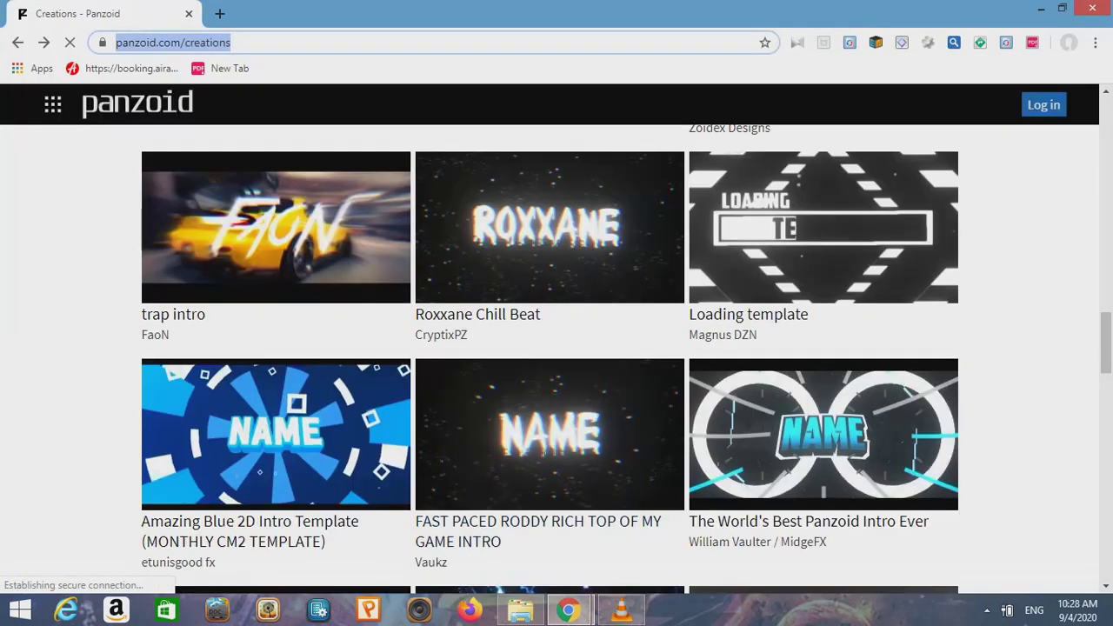
Leave the Panzoid creations list and search the web for "videopad"
{"action": "left_click", "coordinate": [18, 43]}
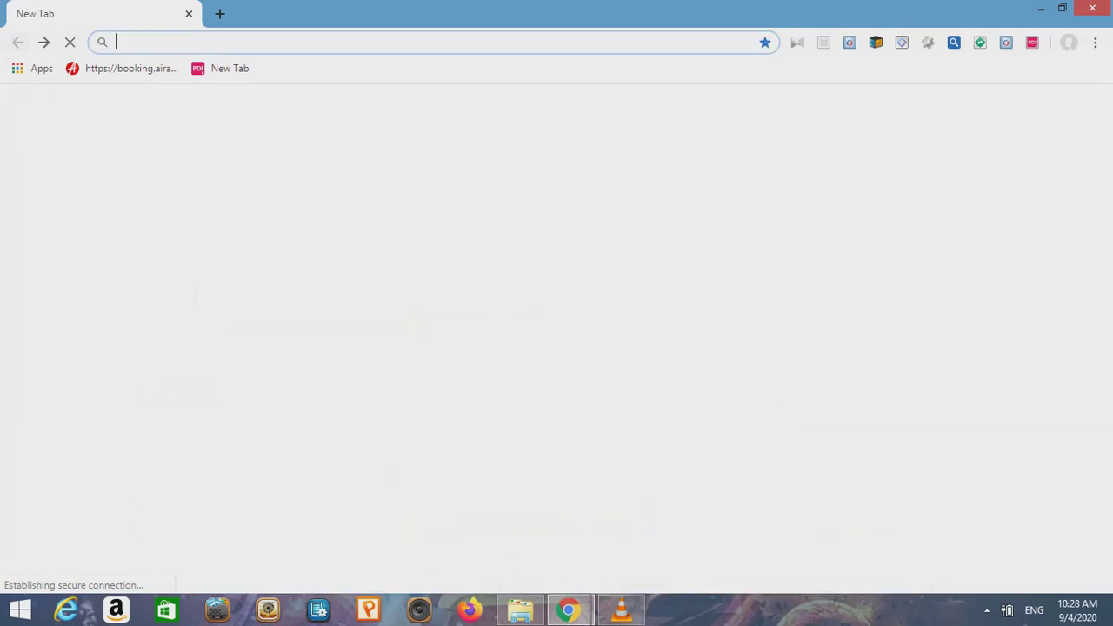
{"action": "type", "text": "video"}
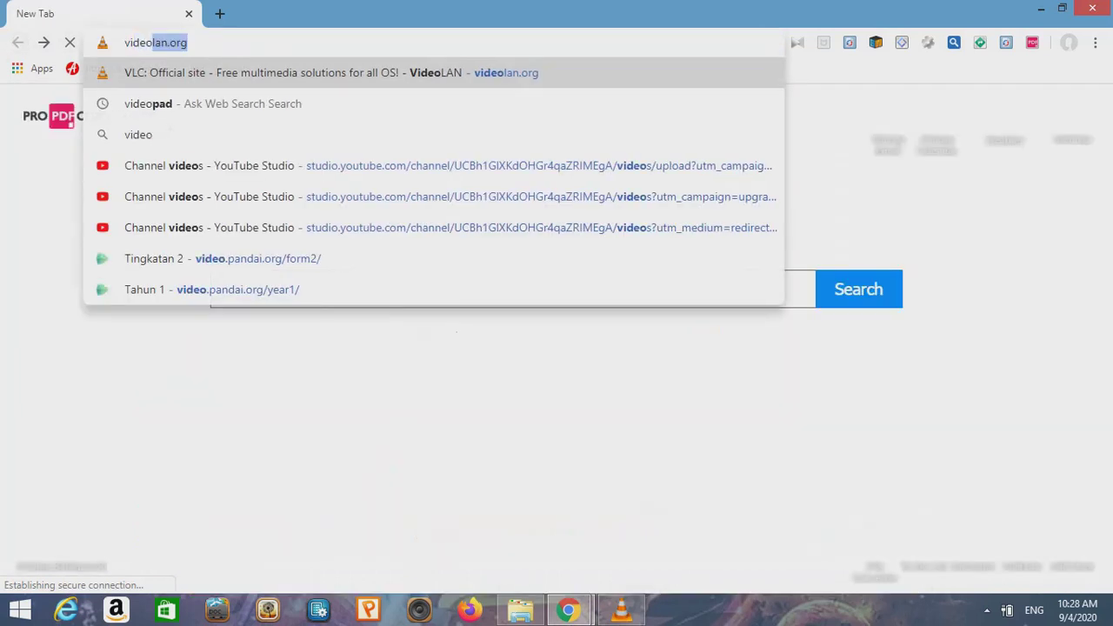
{"action": "type", "text": "pad"}
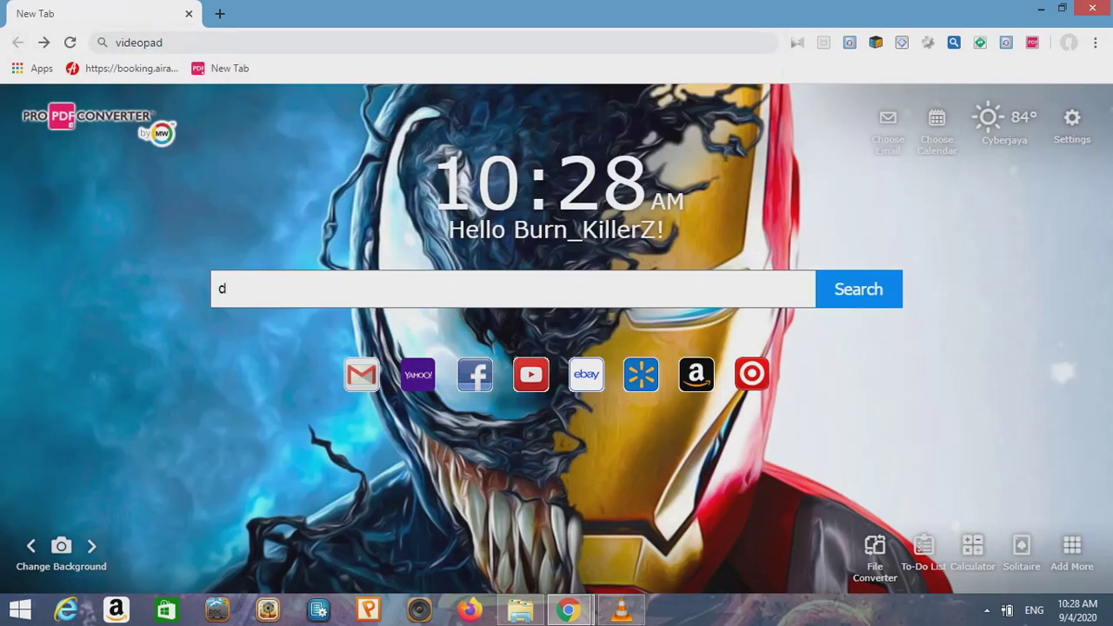
{"action": "key", "text": "BackSpace"}
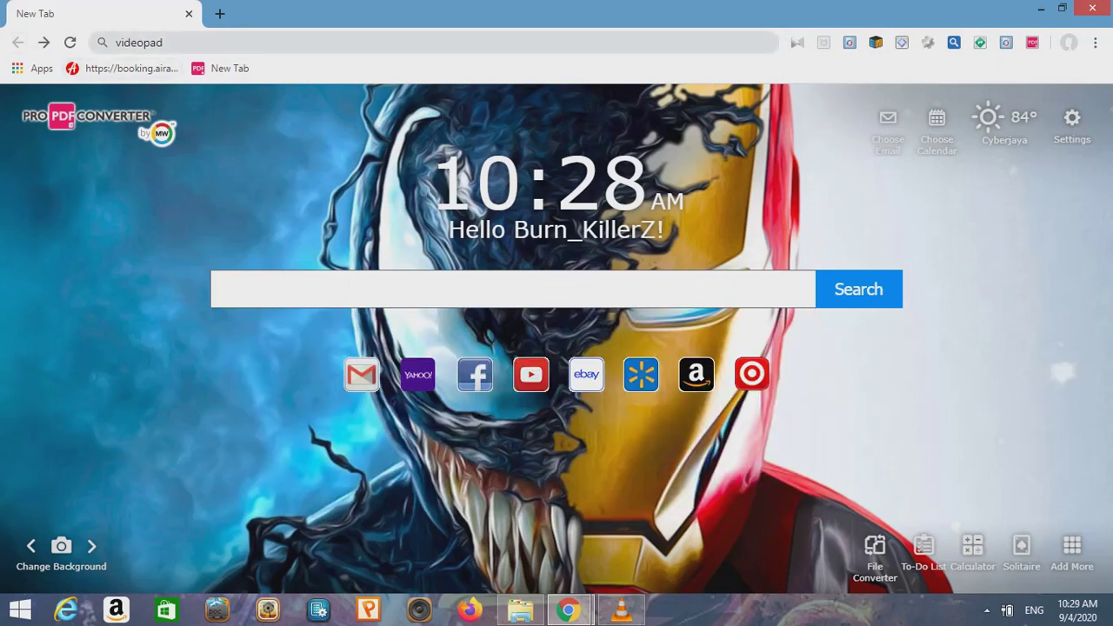
{"action": "left_click", "coordinate": [139, 42]}
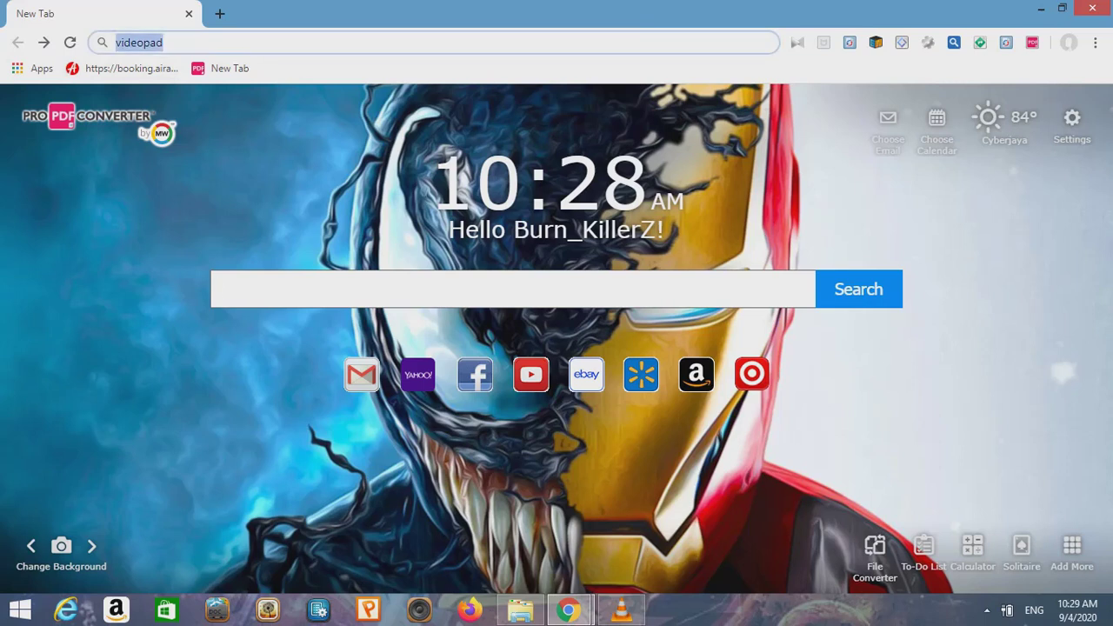
{"action": "key", "text": "Return"}
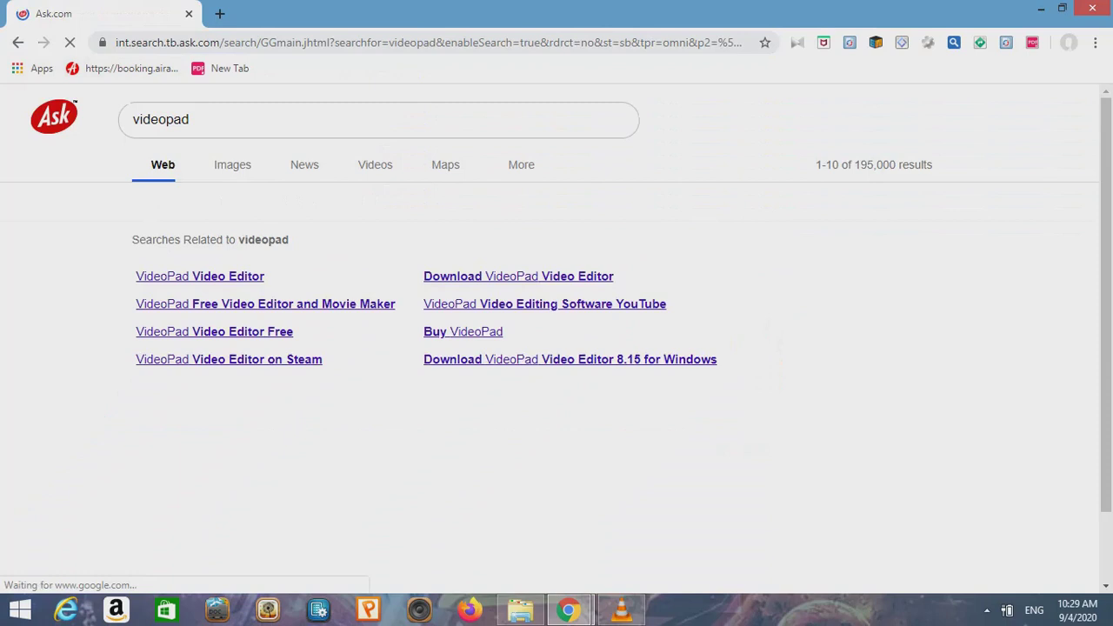
Open the VideoPad Video Editor page on the NCH Software site and look through its features and download options
{"action": "scroll", "coordinate": [556, 347], "scroll_direction": "down", "scroll_amount": 1}
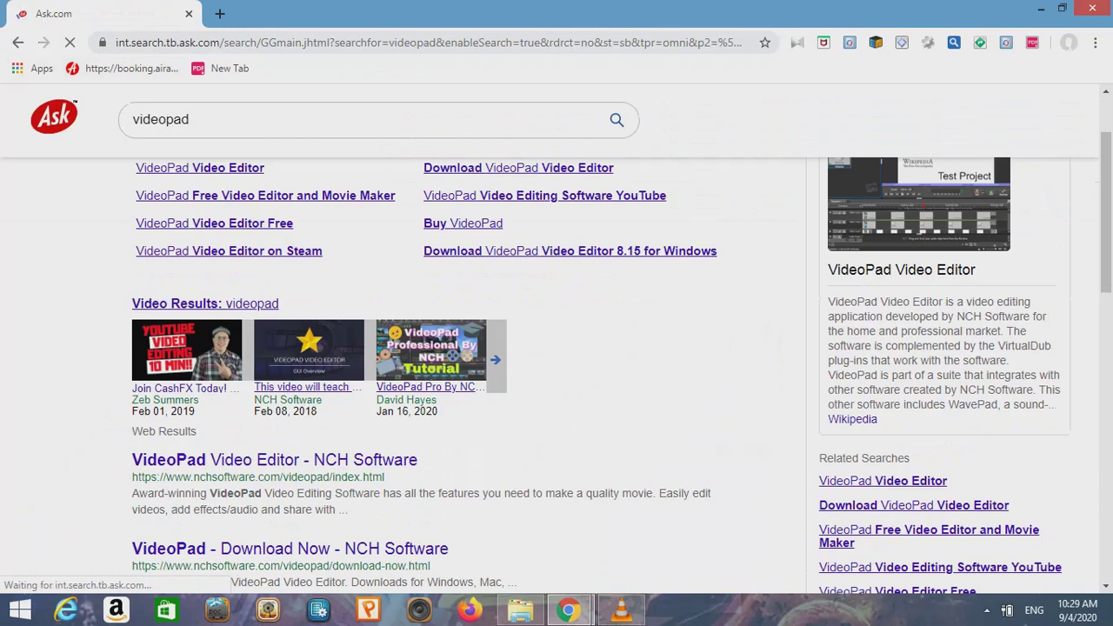
{"action": "left_click", "coordinate": [275, 460]}
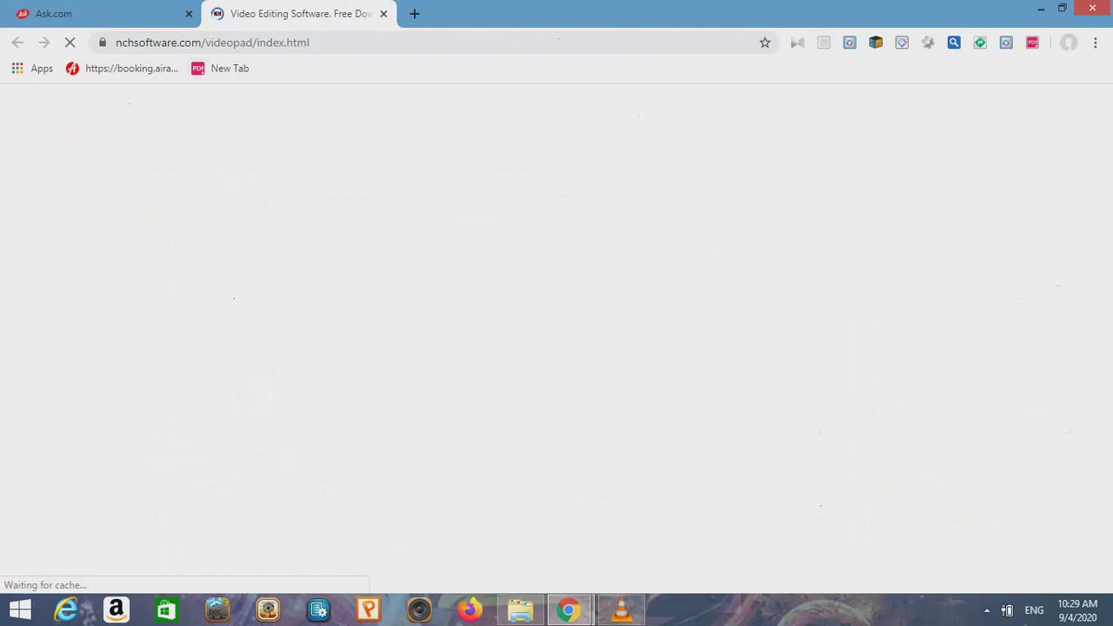
{"action": "scroll", "coordinate": [556, 330], "scroll_direction": "down", "scroll_amount": 3}
{"action": "scroll", "coordinate": [556, 330], "scroll_direction": "down", "scroll_amount": 1}
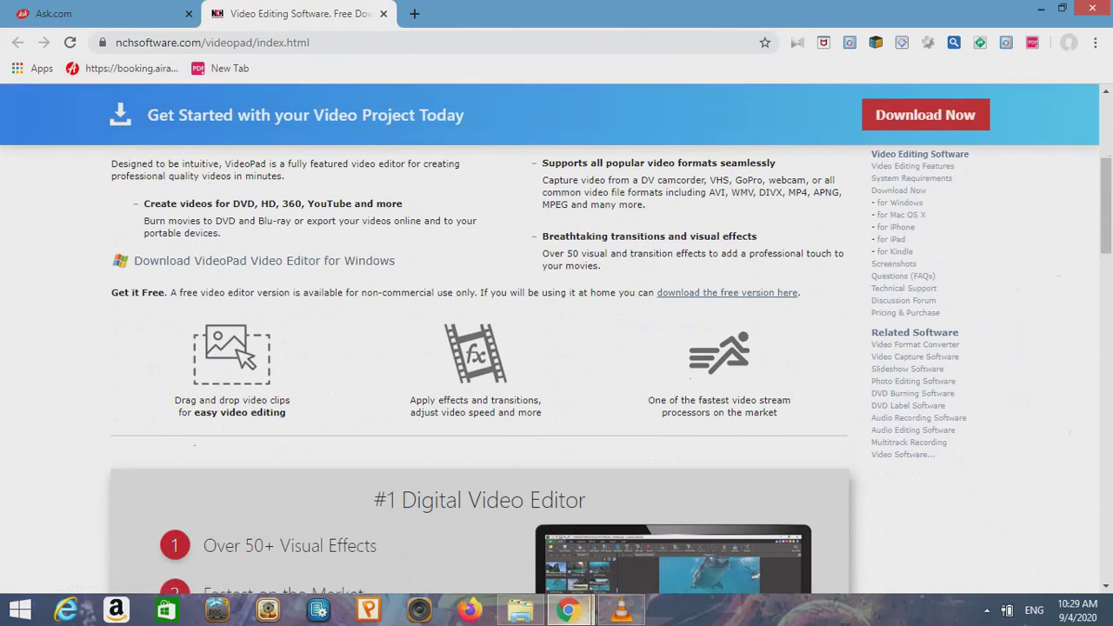
Minimize the open windows and launch VideoPad Video Editor from the desktop
{"action": "mouse_move", "coordinate": [568, 610]}
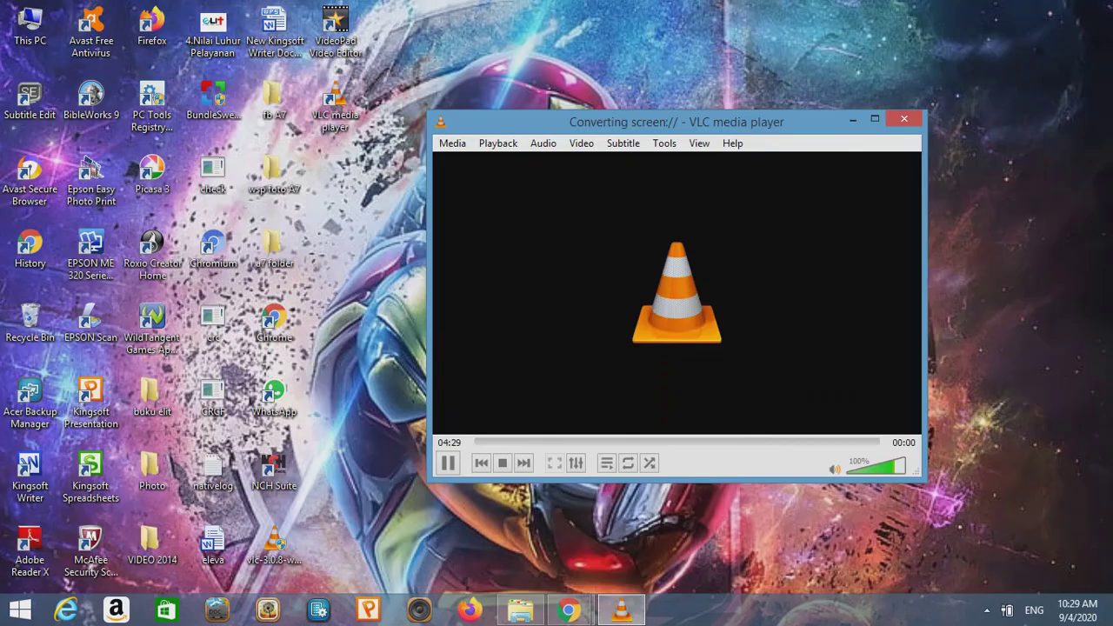
{"action": "left_click", "coordinate": [853, 119]}
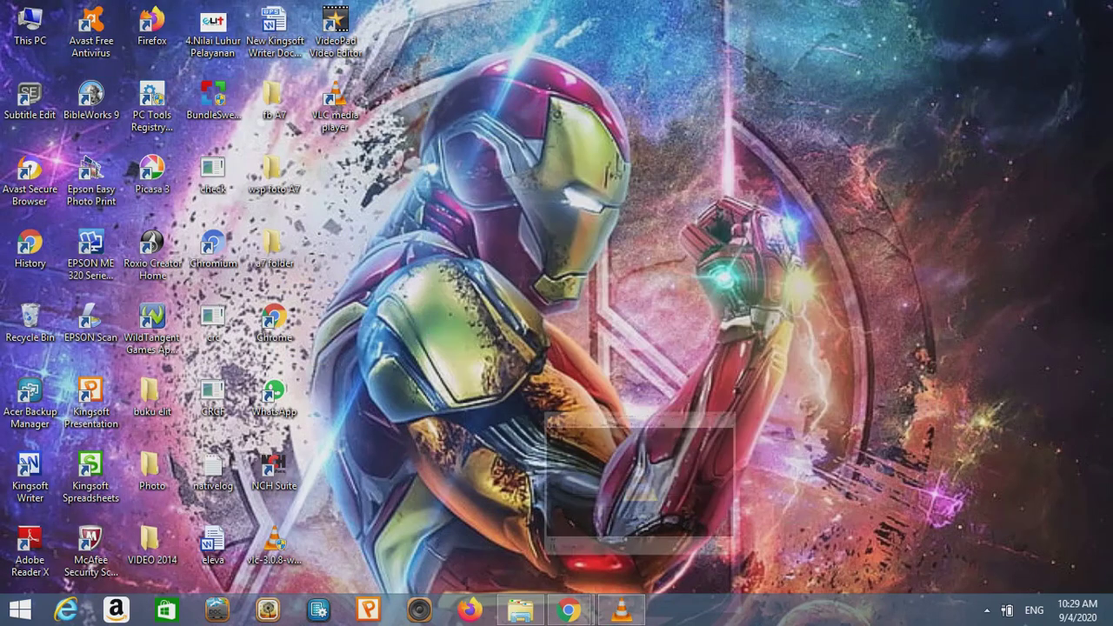
{"action": "double_click", "coordinate": [335, 31]}
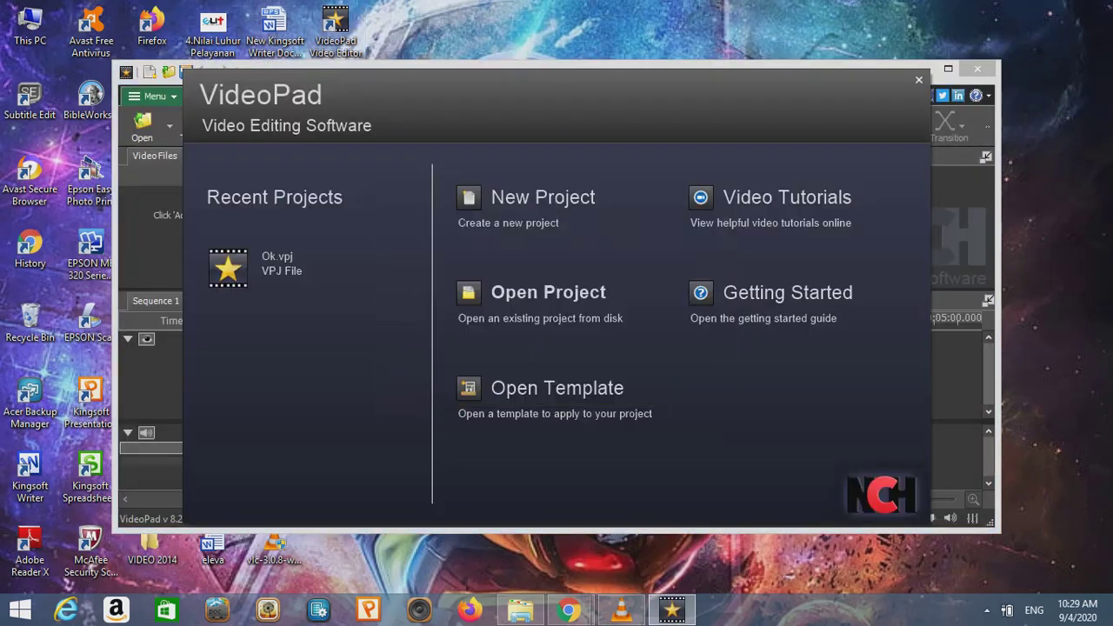
Leave the start screen without opening an existing file and maximize the VideoPad window
{"action": "left_click", "coordinate": [548, 293]}
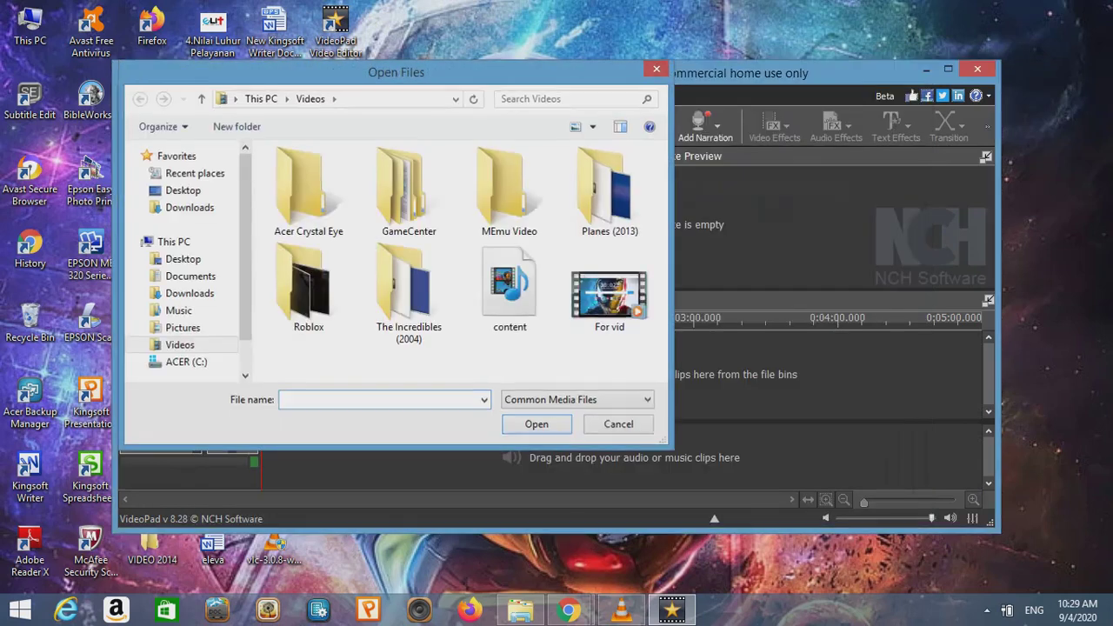
{"action": "key", "text": "Escape"}
{"action": "key", "text": "super+Up"}
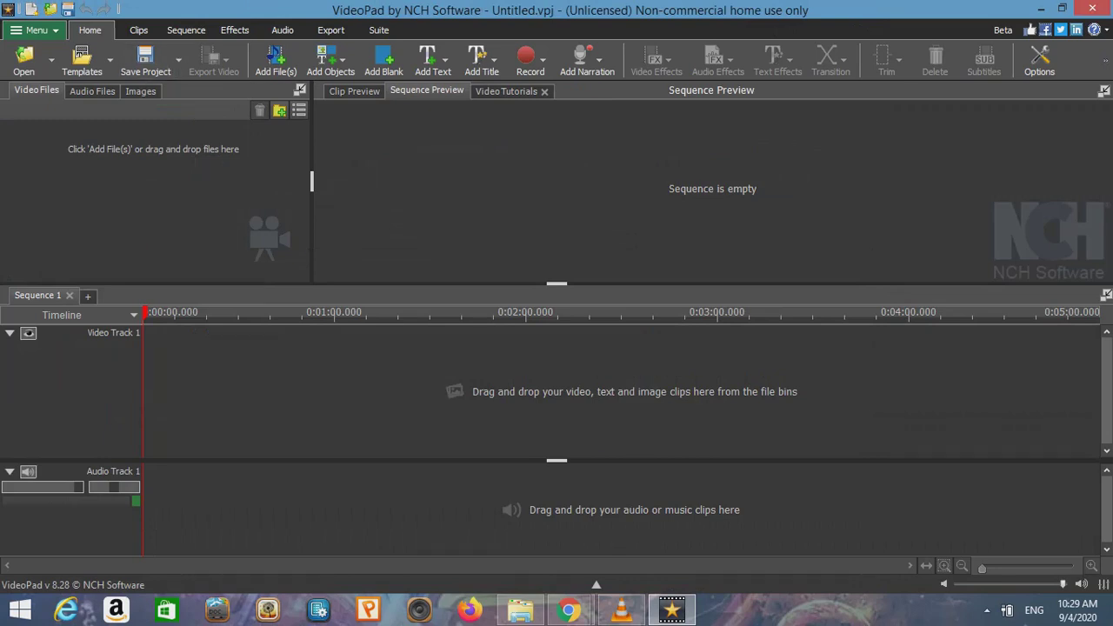
Add the intro file "video (1)" from the Downloads folder to the project's video files bin
{"action": "left_click", "coordinate": [520, 610]}
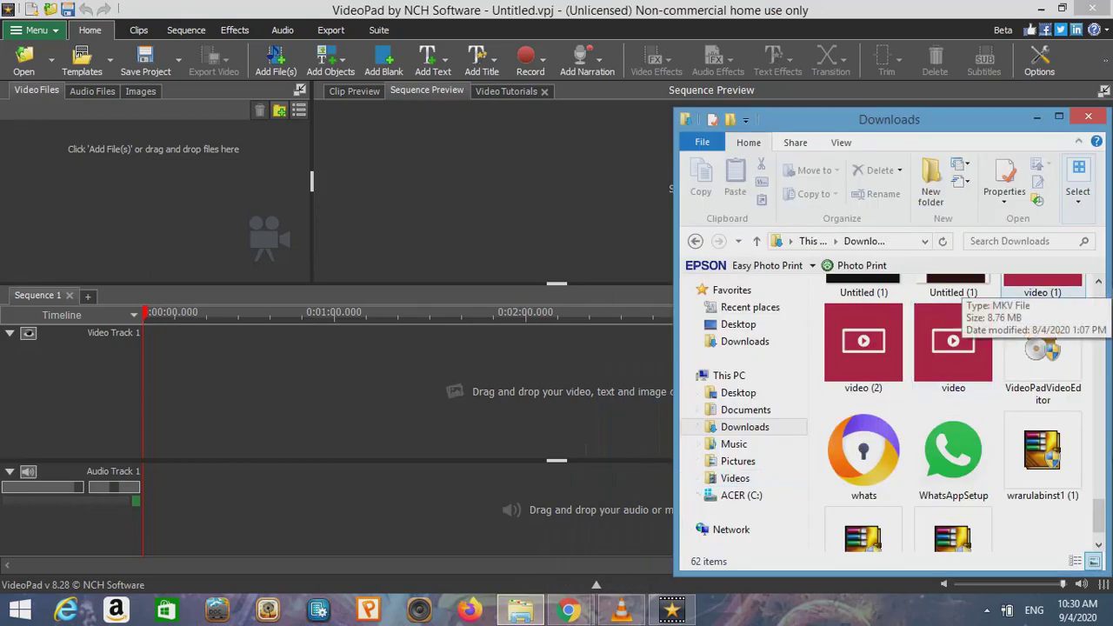
{"action": "left_click", "coordinate": [1042, 283]}
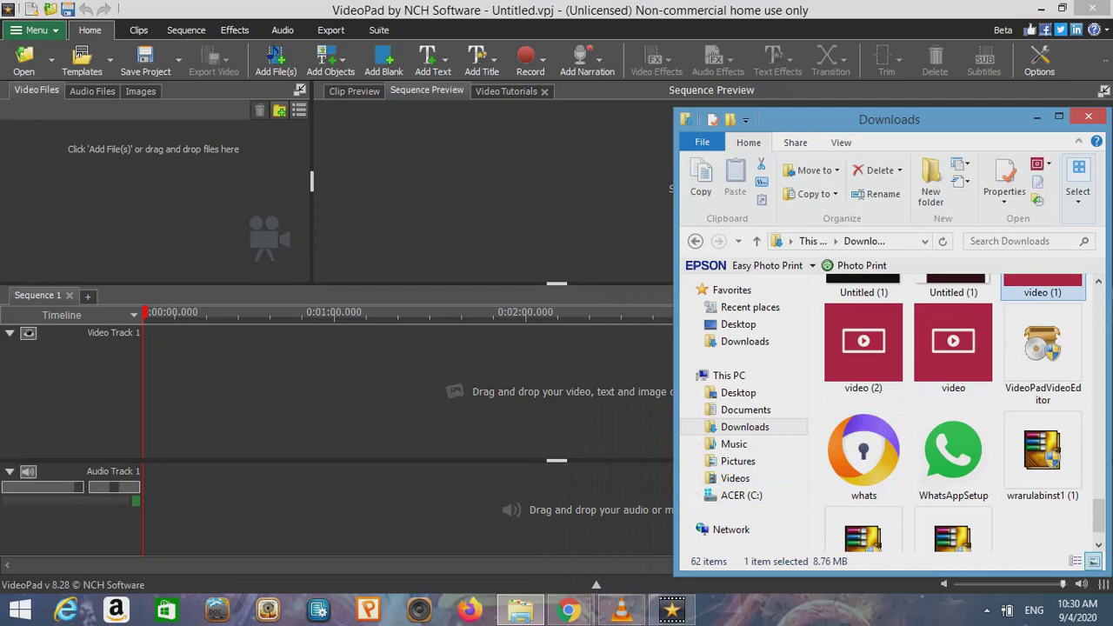
{"action": "scroll", "coordinate": [1042, 283], "scroll_direction": "up", "scroll_amount": 1}
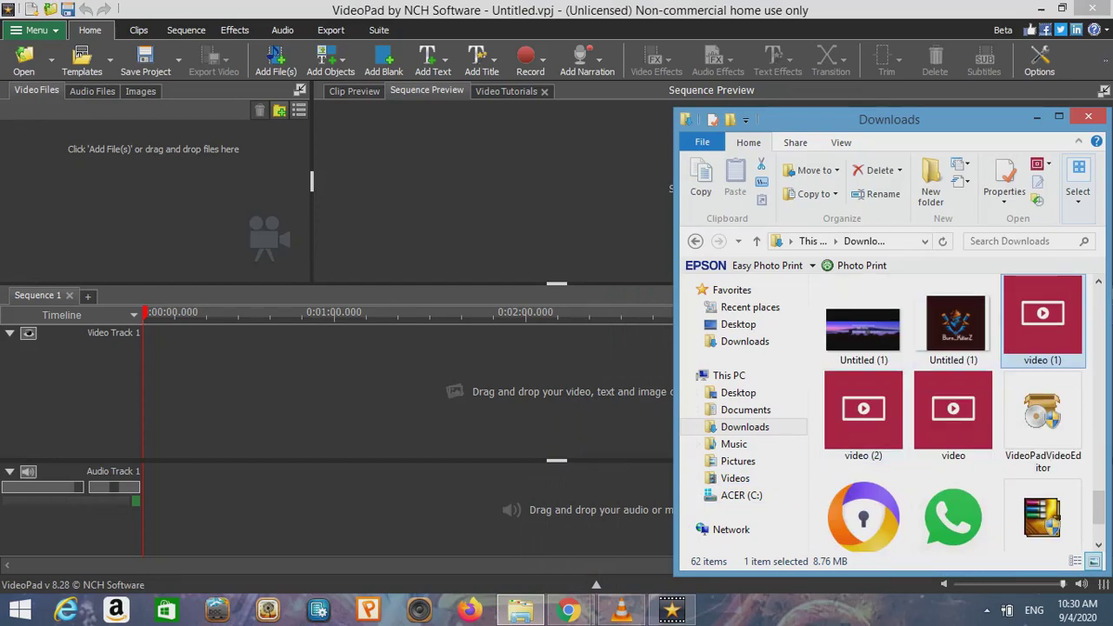
{"action": "left_click_drag", "start_coordinate": [1042, 313], "coordinate": [47, 206]}
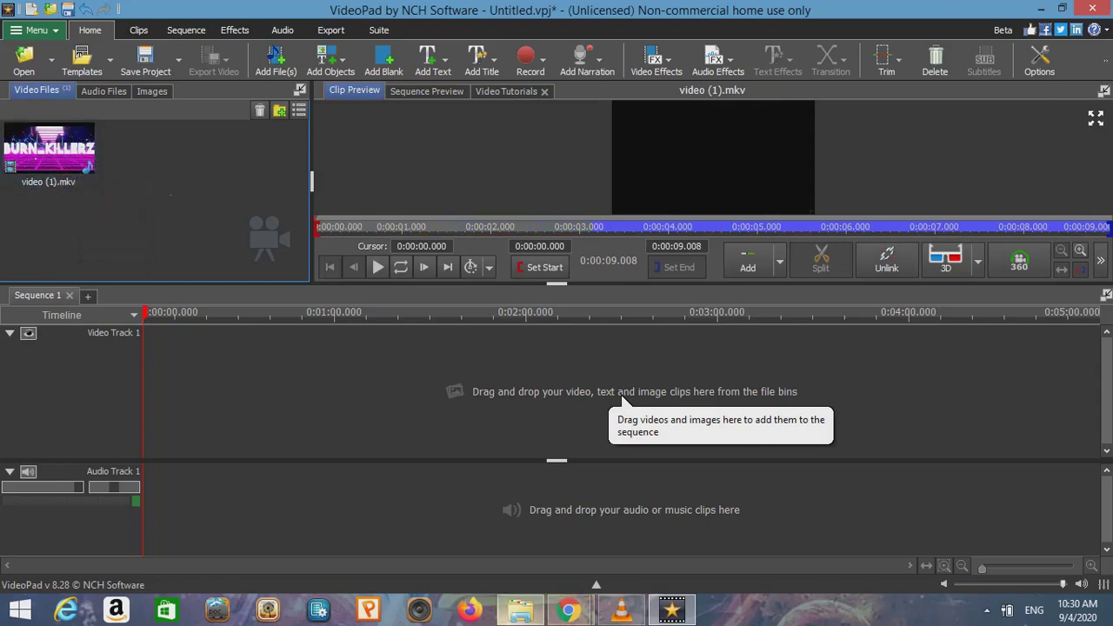
{"action": "key", "text": "alt+Tab"}
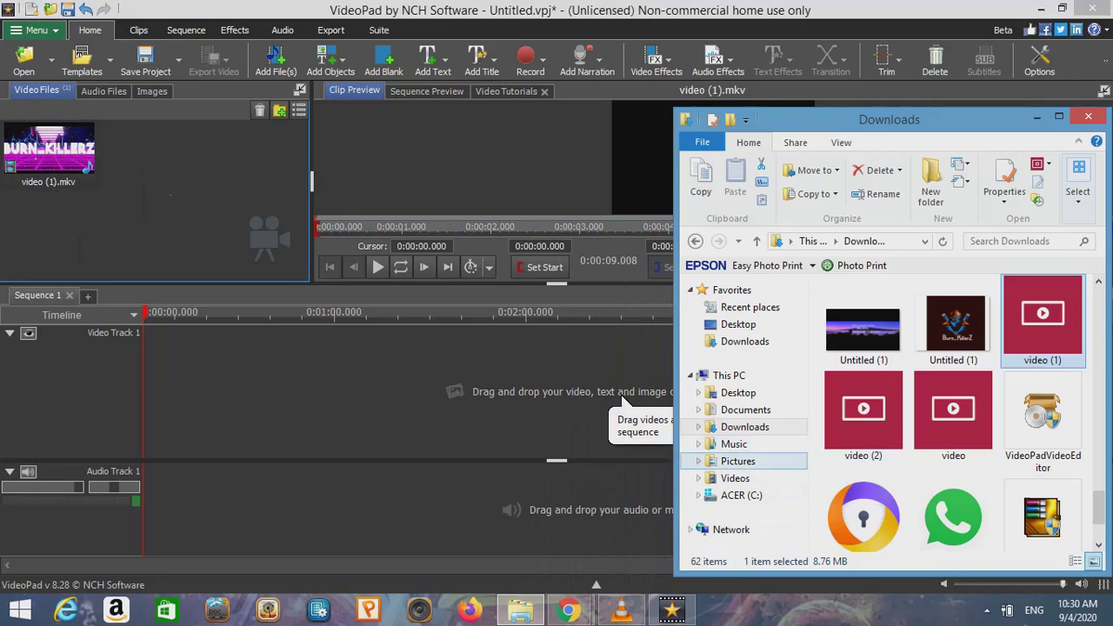
{"action": "scroll", "coordinate": [1043, 417], "scroll_direction": "down", "scroll_amount": 2}
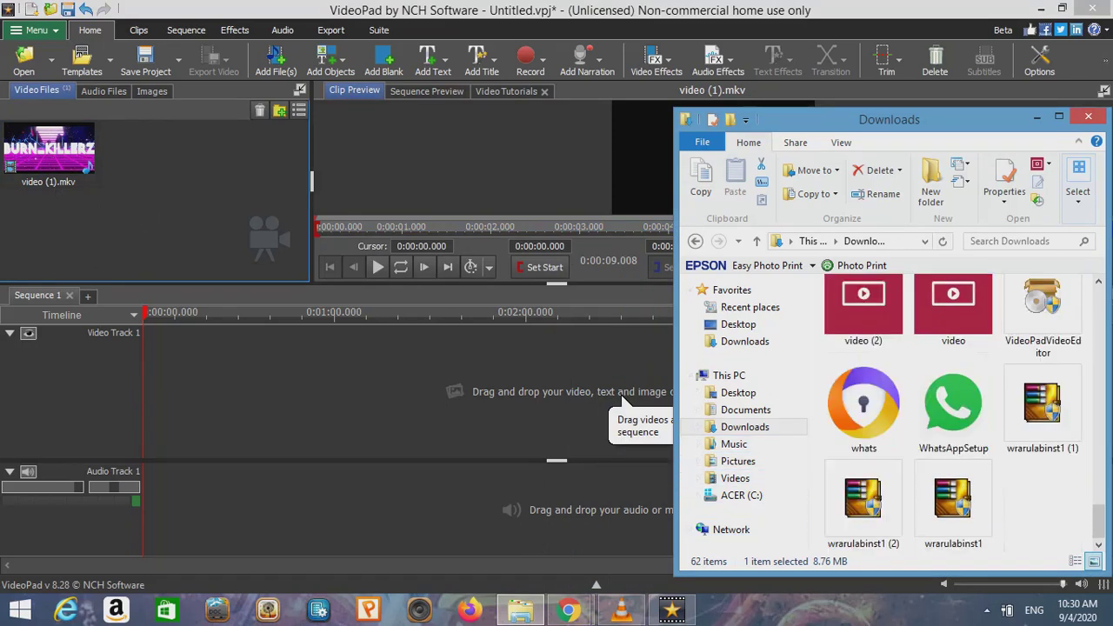
{"action": "scroll", "coordinate": [952, 409], "scroll_direction": "up", "scroll_amount": 3}
{"action": "left_click", "coordinate": [734, 478]}
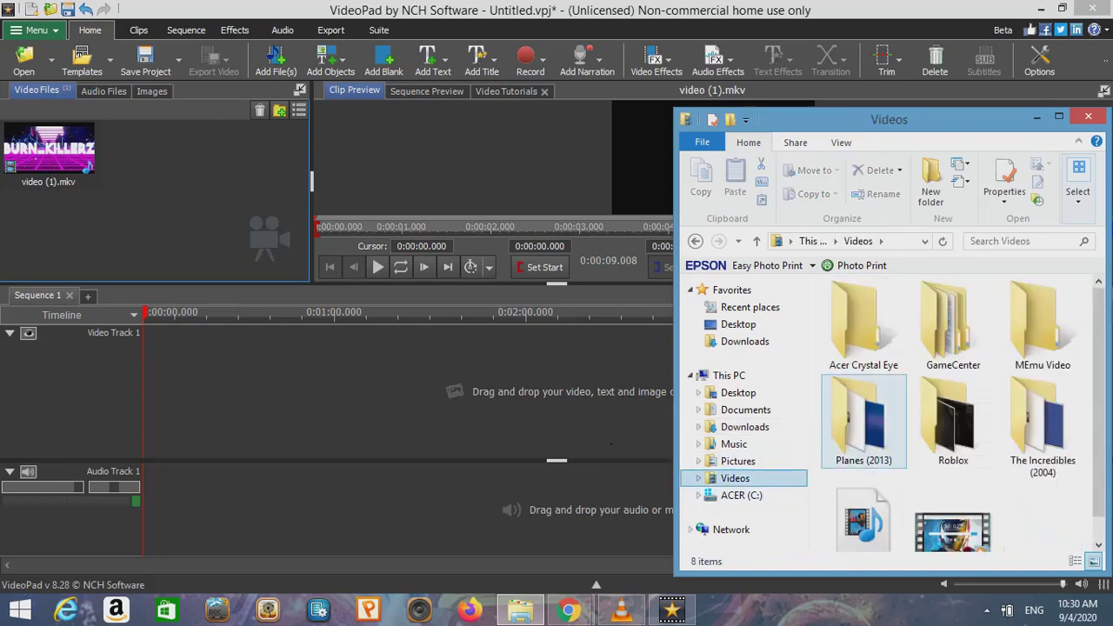
{"action": "mouse_move", "coordinate": [861, 434]}
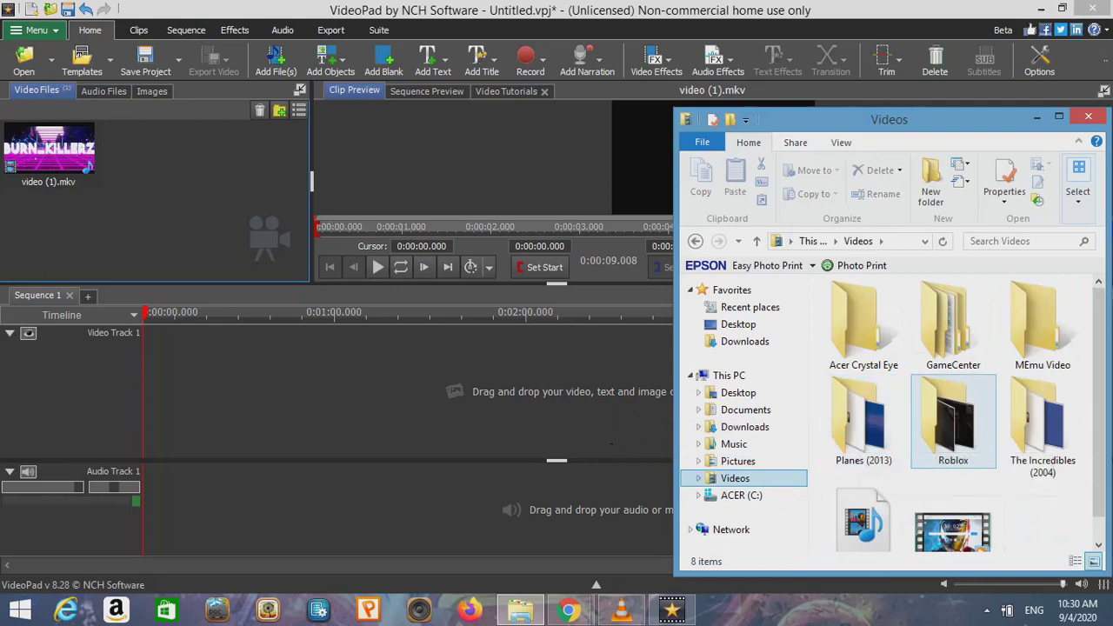
{"action": "double_click", "coordinate": [953, 421]}
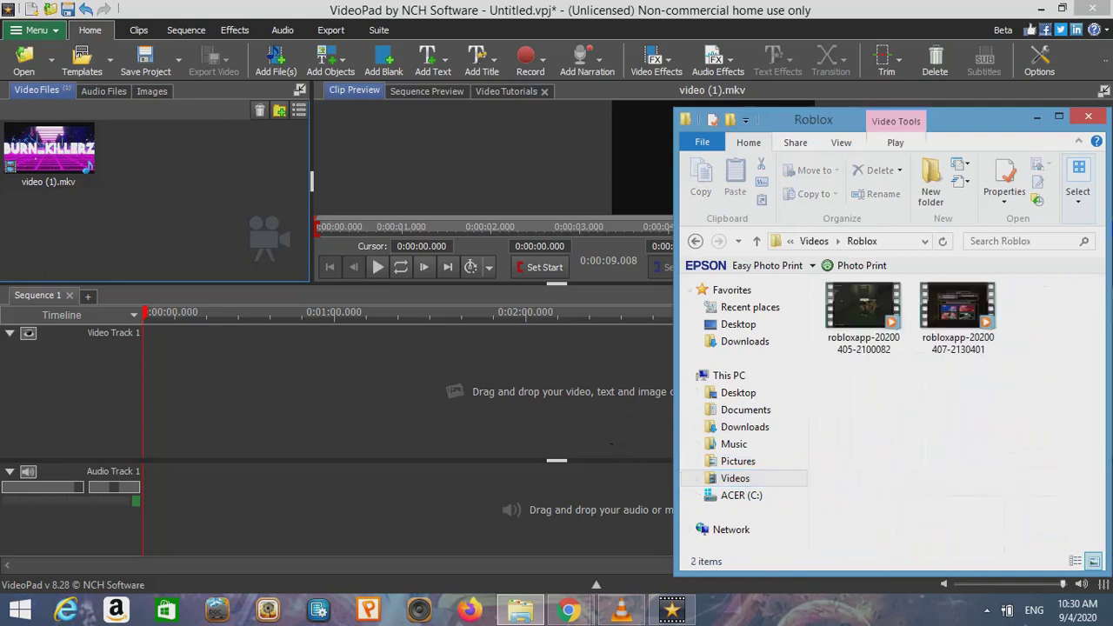
{"action": "left_click_drag", "start_coordinate": [956, 344], "coordinate": [578, 422]}
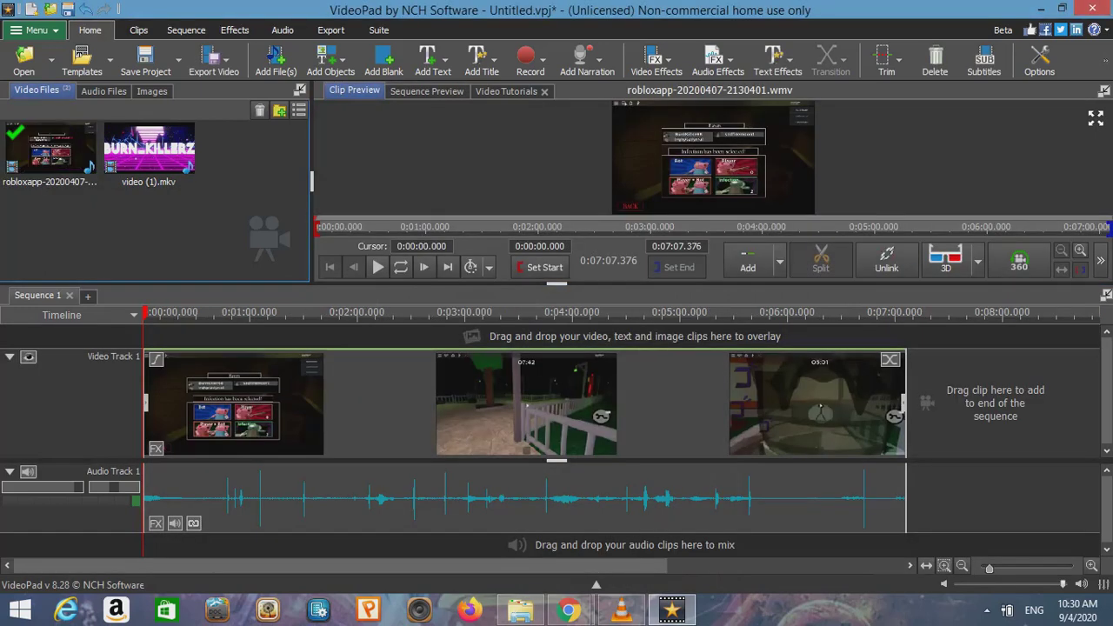
Insert the intro clip video (1).mkv at the start of Video Track 1, ahead of the Roblox clip
{"action": "left_click", "coordinate": [149, 152]}
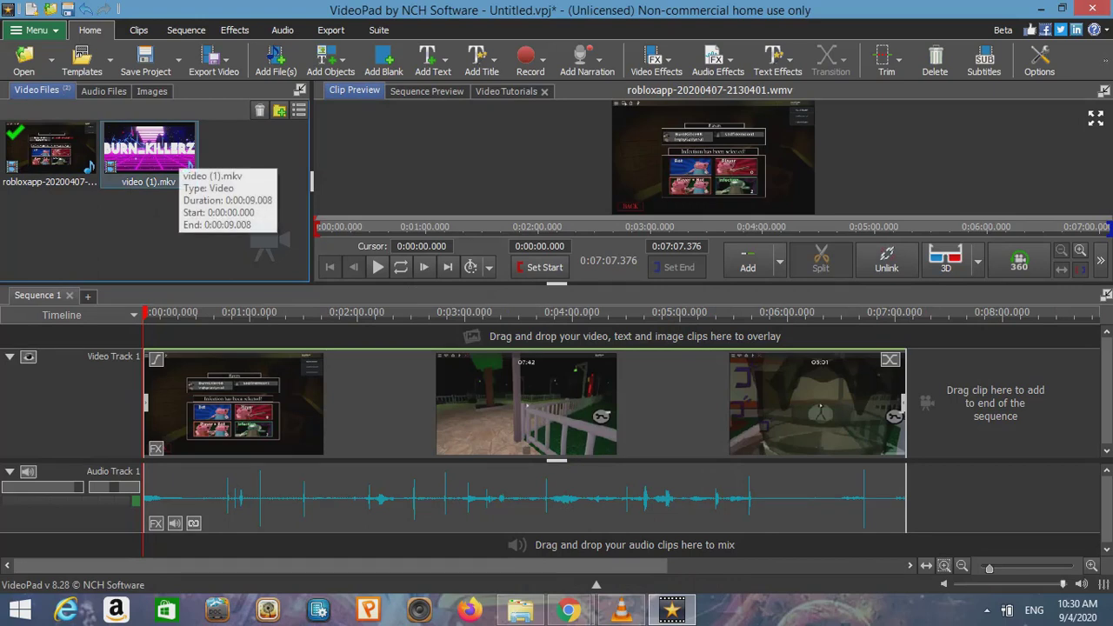
{"action": "left_click", "coordinate": [165, 156]}
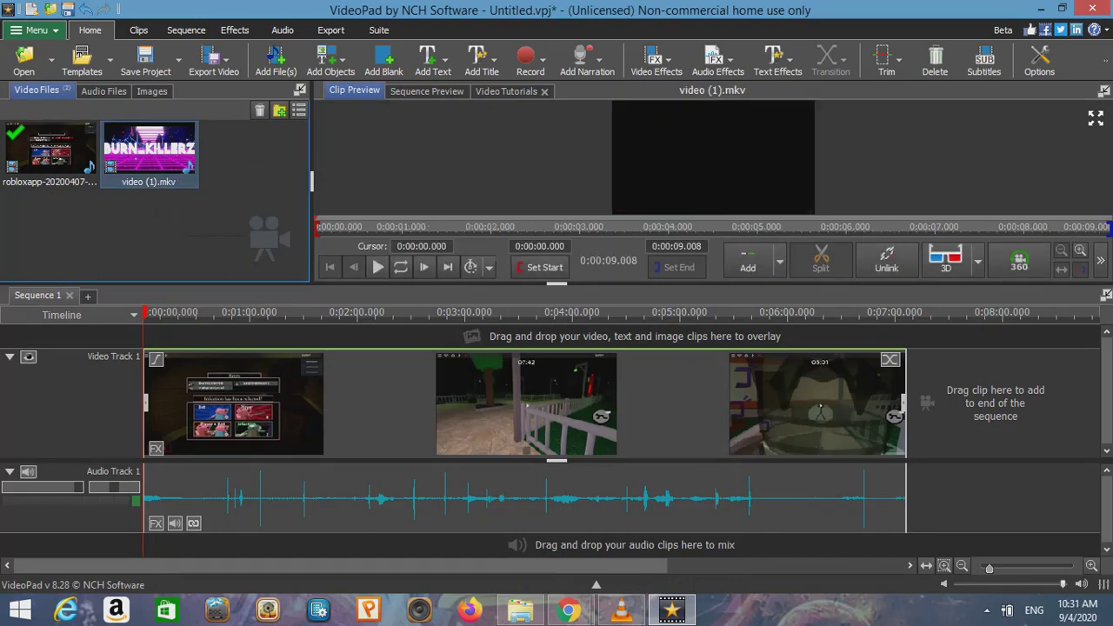
{"action": "left_click_drag", "start_coordinate": [165, 156], "coordinate": [156, 402]}
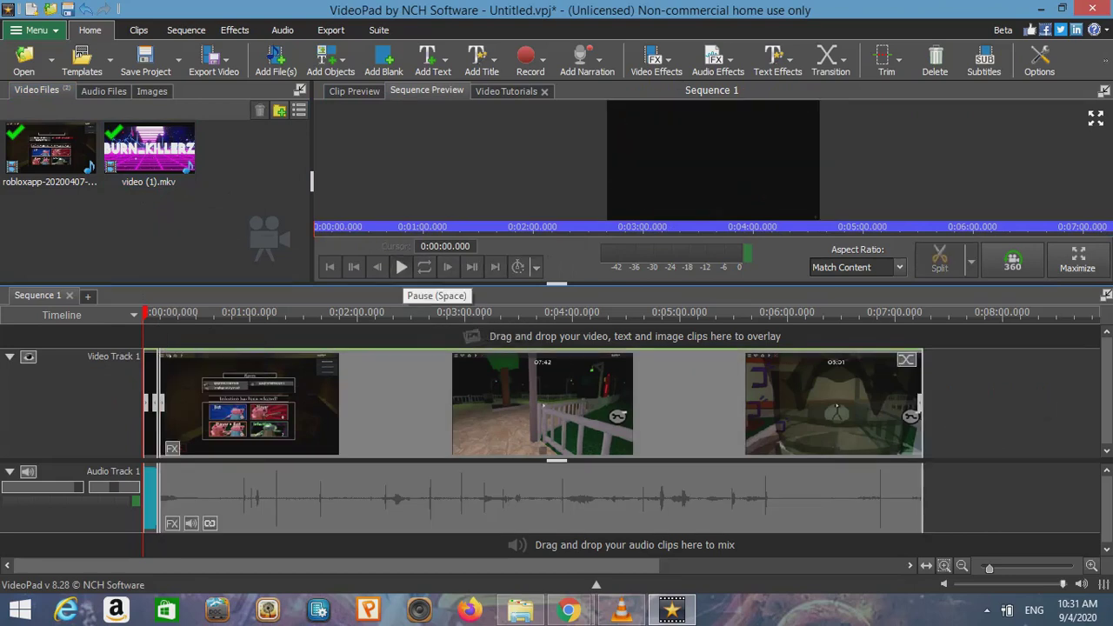
Preview the intro at the start of the sequence with the system volume lowered to 18, and pause partway through
{"action": "left_click", "coordinate": [401, 267]}
{"action": "left_click", "coordinate": [401, 267]}
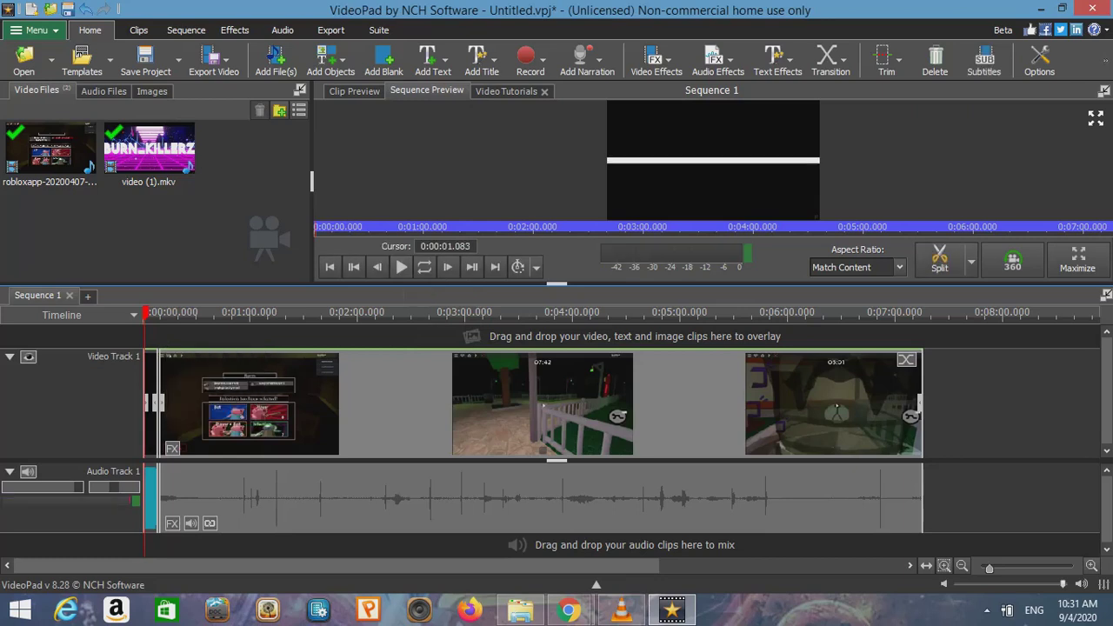
{"action": "key", "text": "XF86AudioLowerVolume"}
{"action": "key", "text": "XF86AudioLowerVolume"}
{"action": "key", "text": "XF86AudioLowerVolume"}
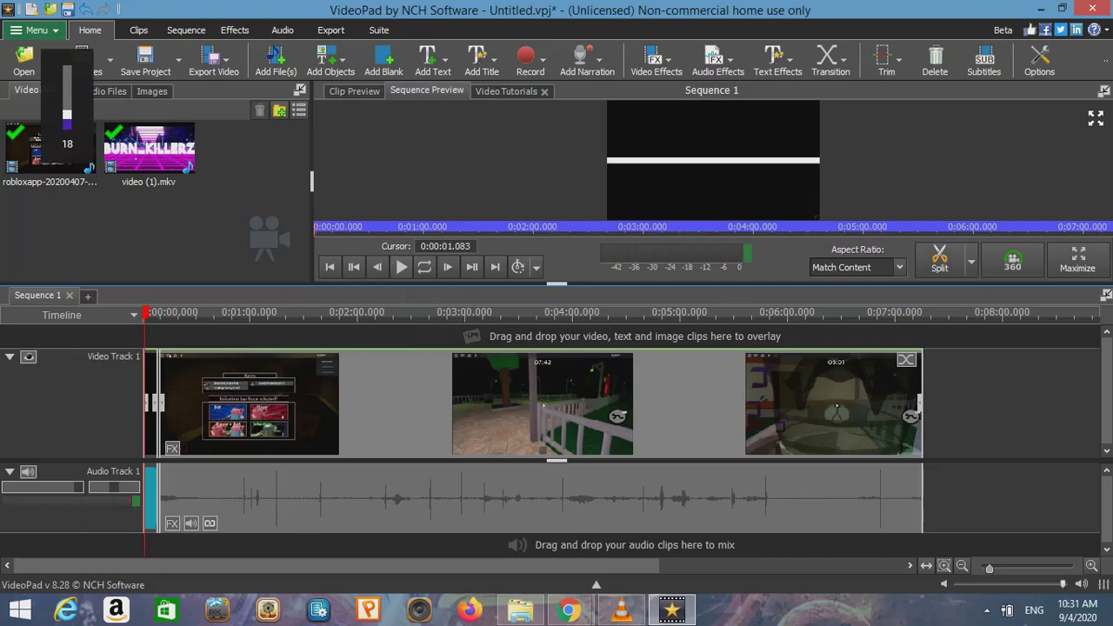
{"action": "left_click", "coordinate": [401, 267]}
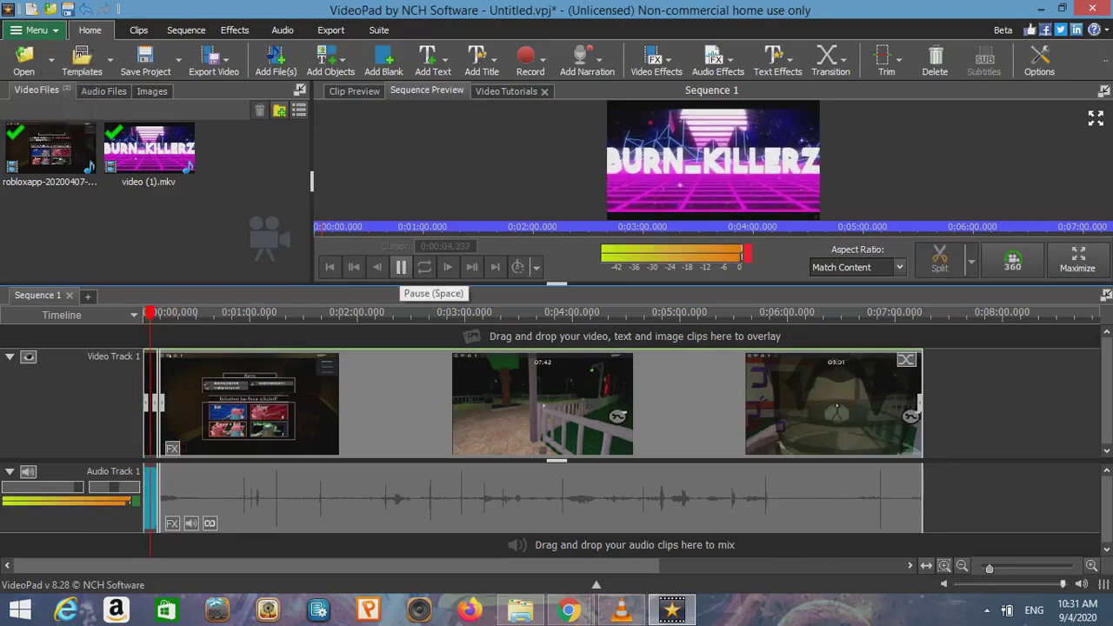
{"action": "left_click", "coordinate": [401, 267]}
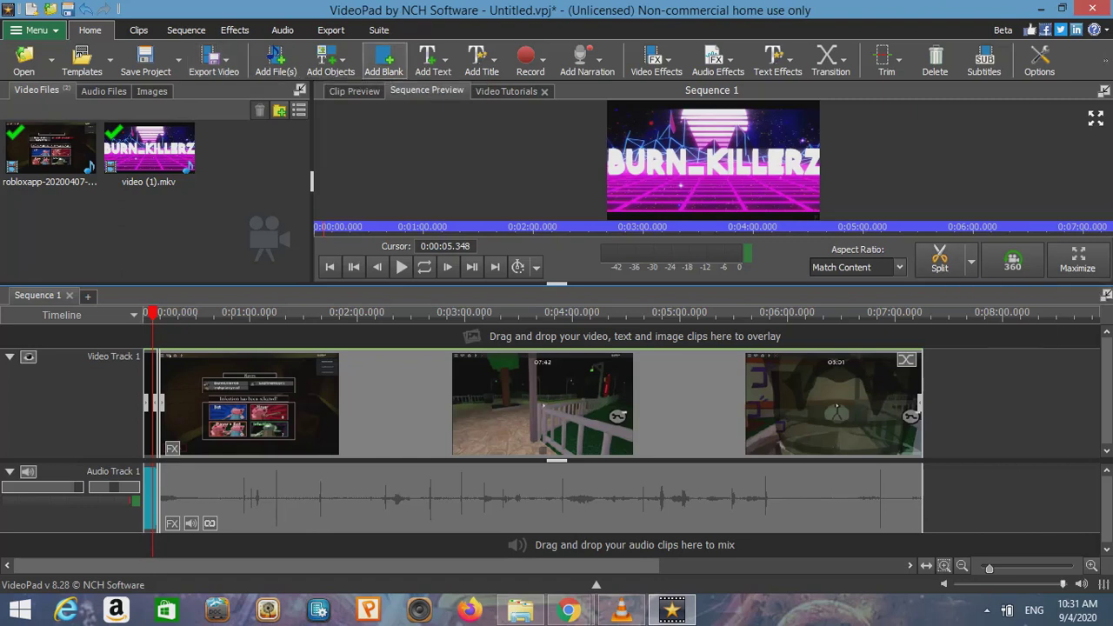
Open the export settings for a video file, review them and close them without exporting
{"action": "left_click", "coordinate": [214, 59]}
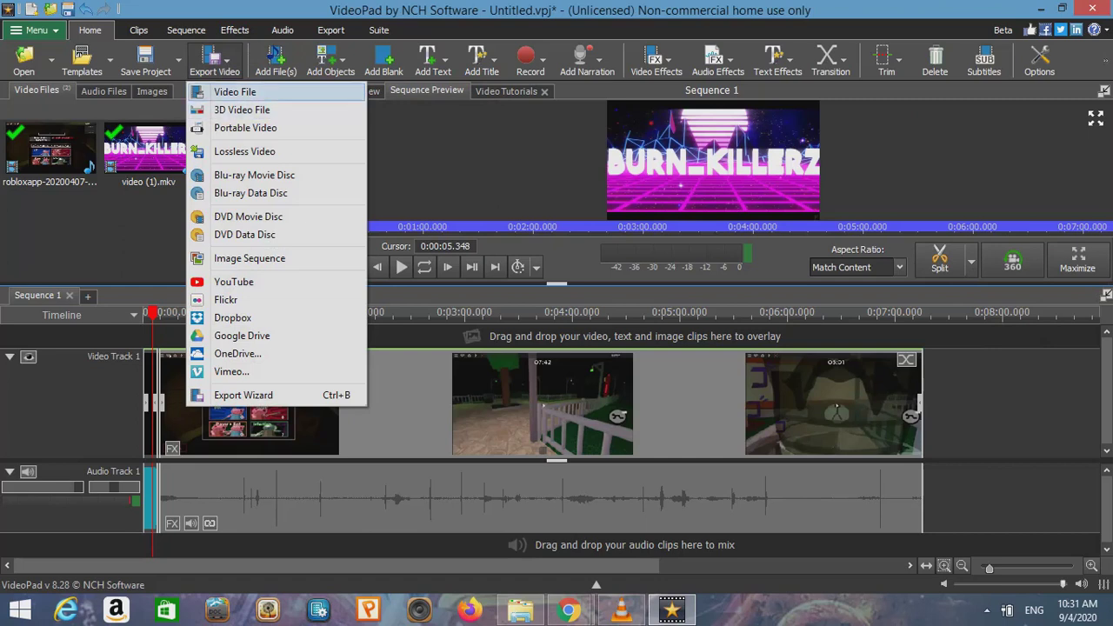
{"action": "left_click", "coordinate": [234, 91]}
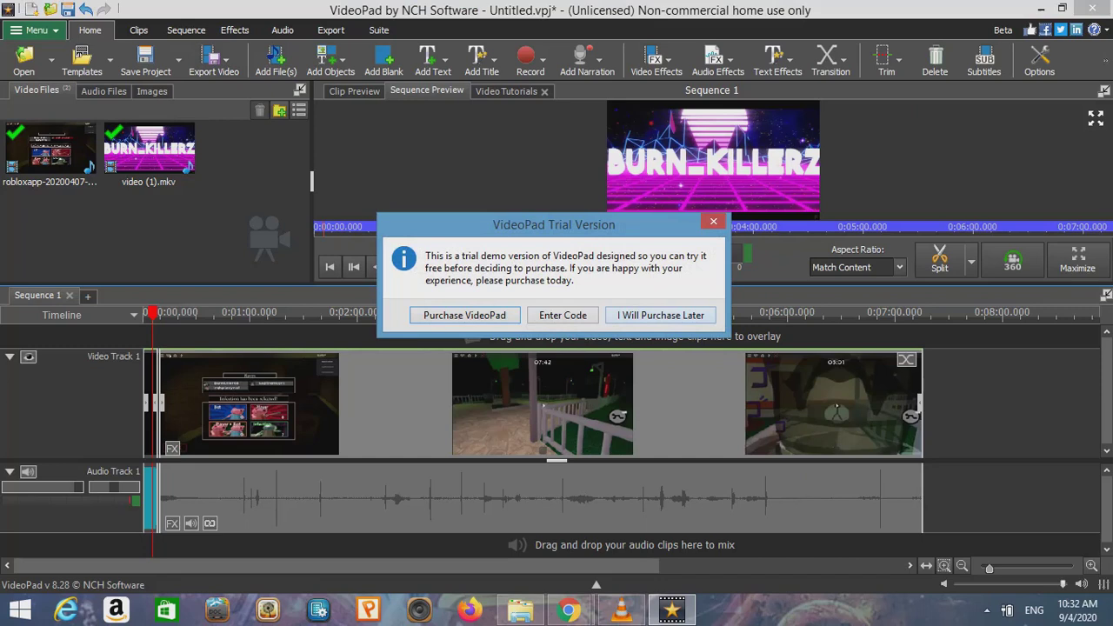
{"action": "key", "text": "Return"}
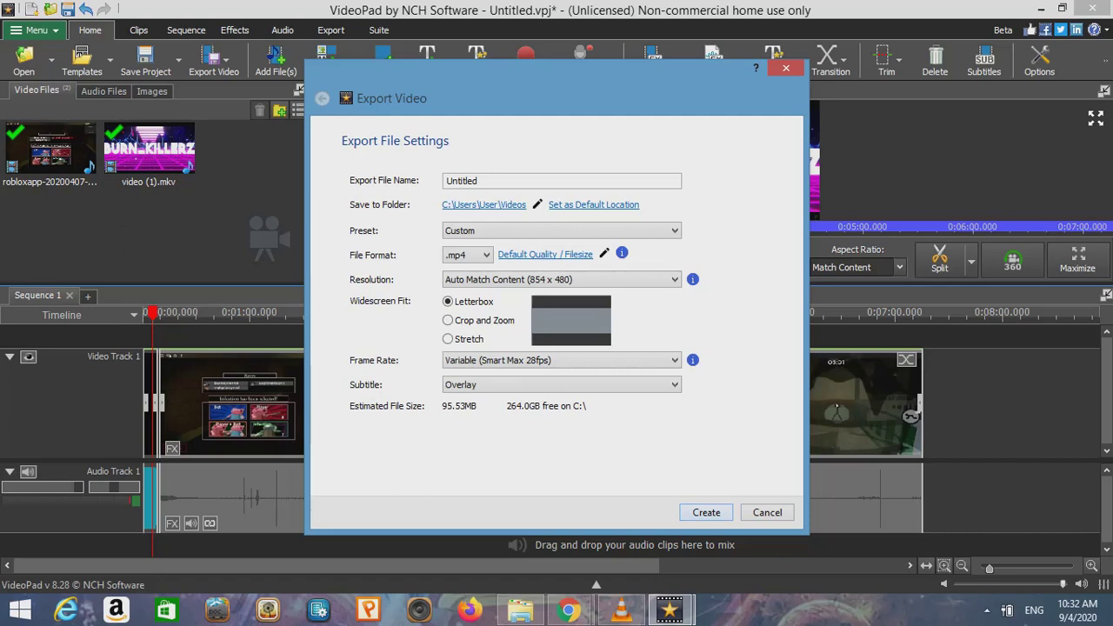
{"action": "left_click", "coordinate": [786, 68]}
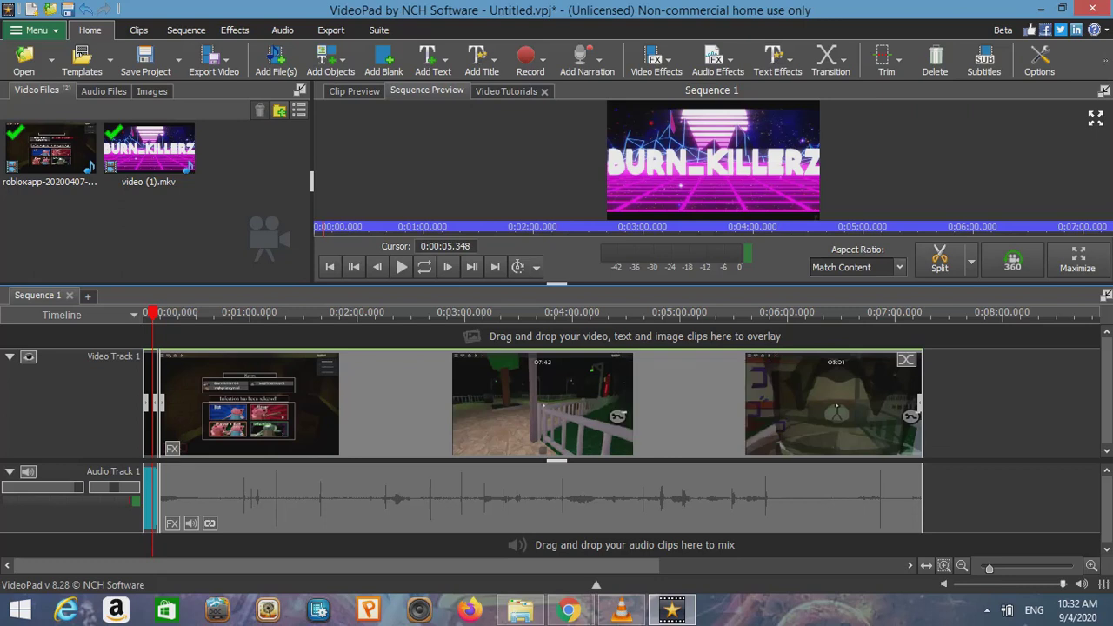
{"action": "mouse_move", "coordinate": [621, 610]}
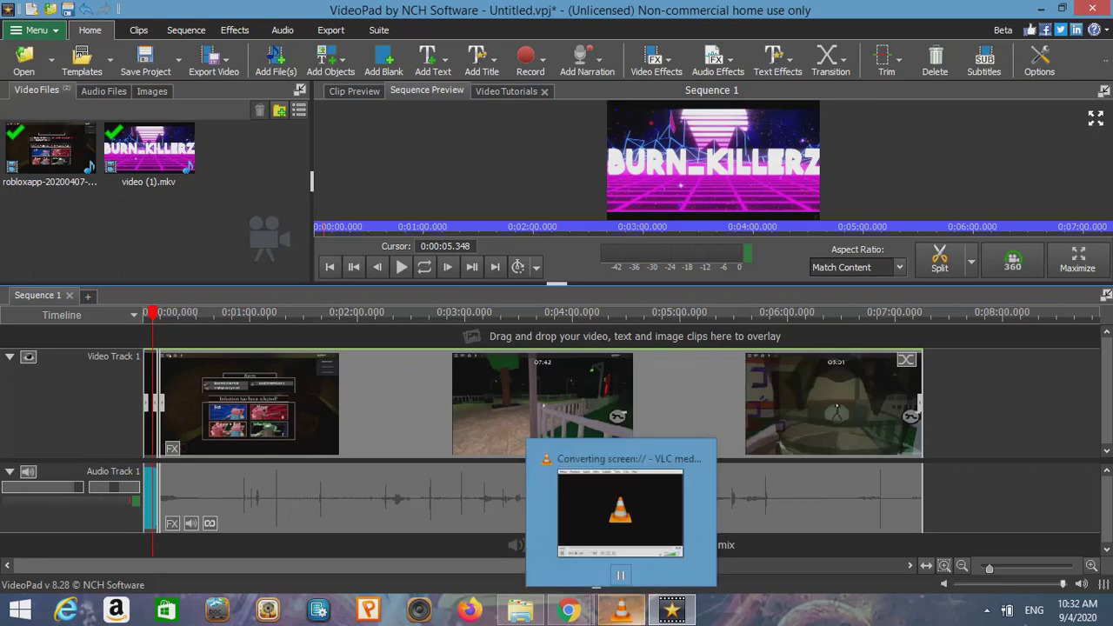
{"action": "left_click", "coordinate": [620, 610]}
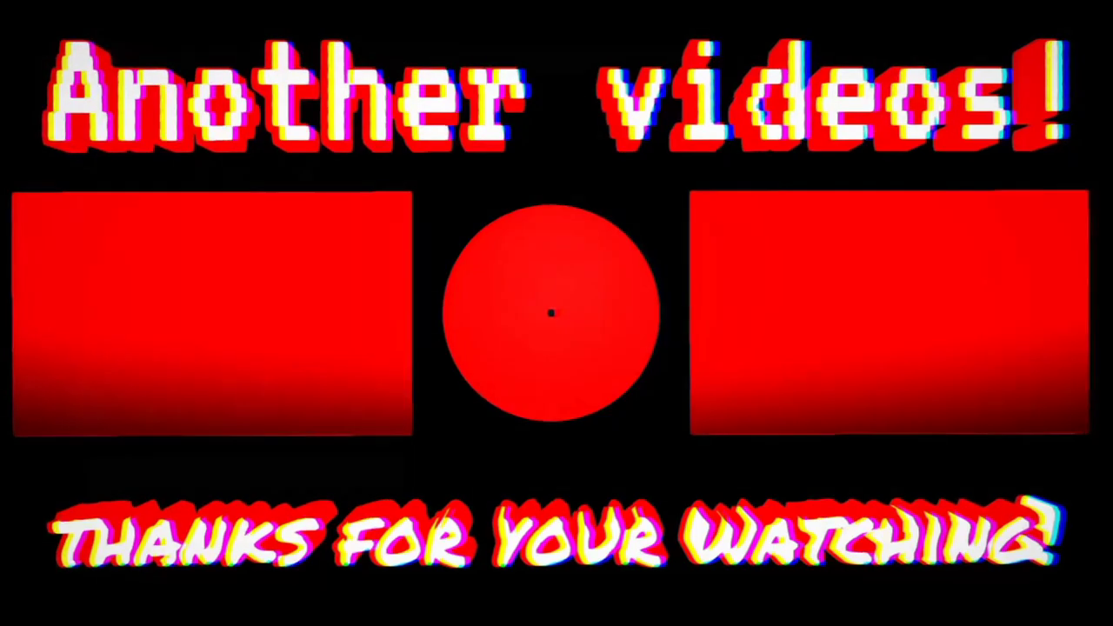